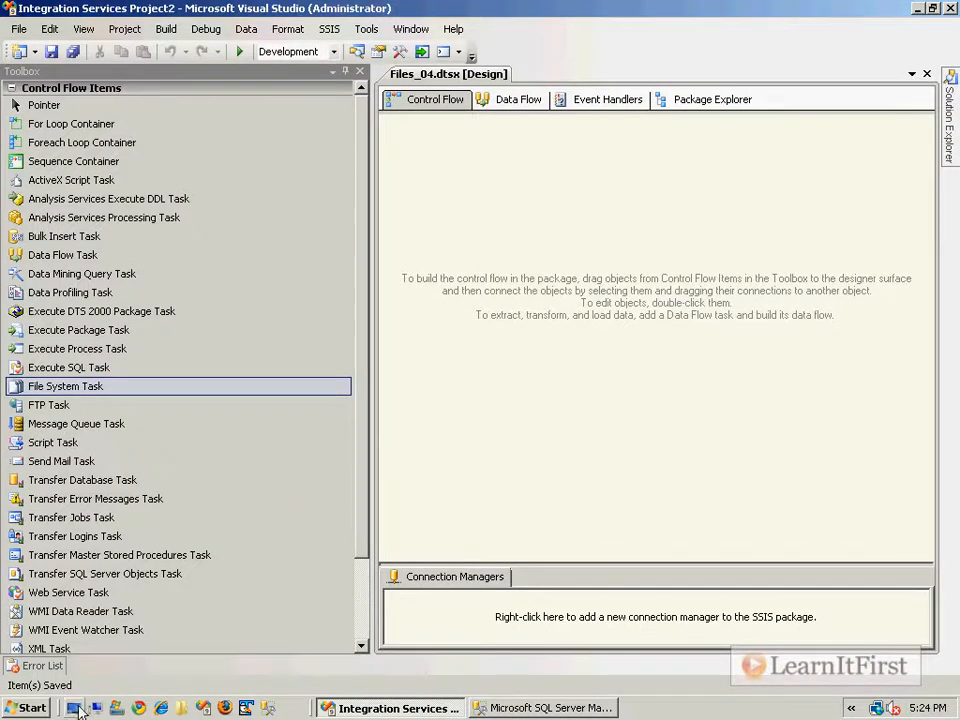
# - Launch a Command Prompt console by running cmd from the Run box
pyautogui.click(28, 708)
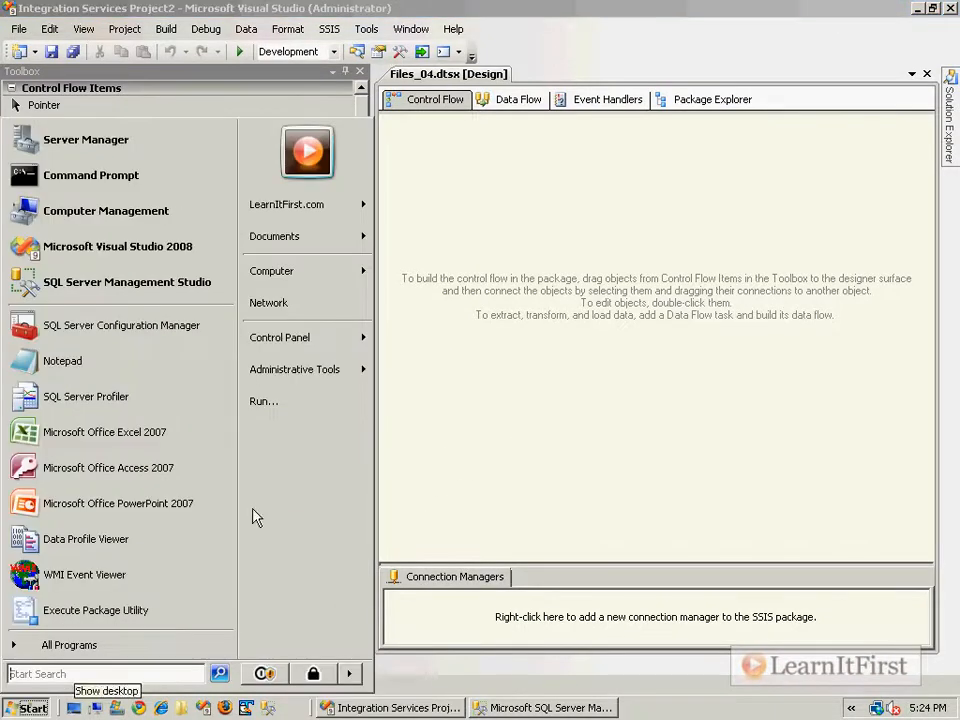
pyautogui.click(300, 405)
pyautogui.click(235, 579)
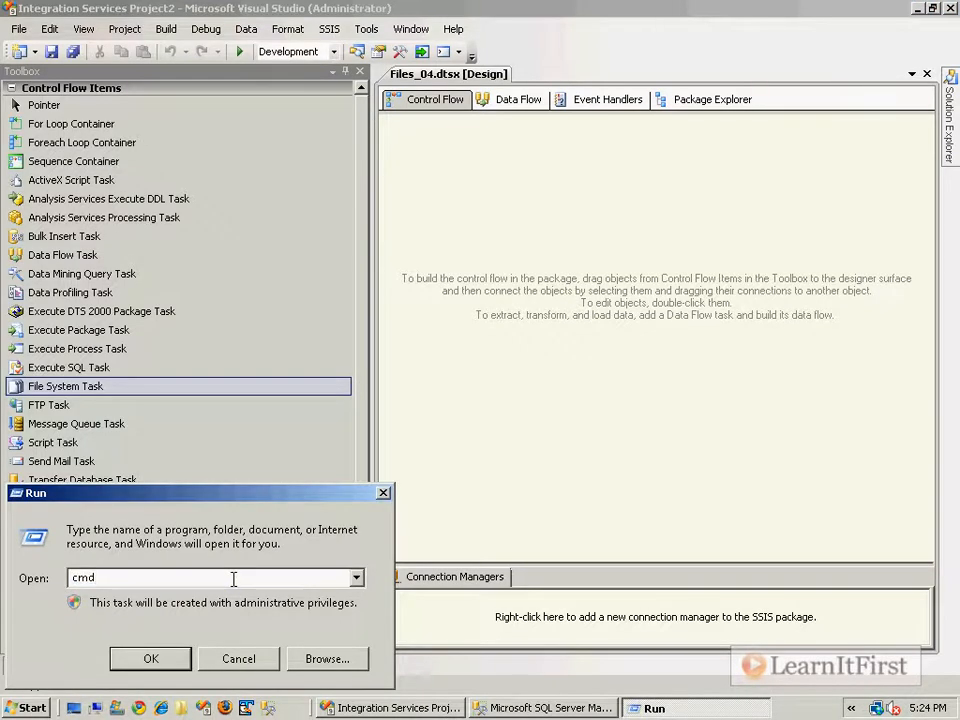
pyautogui.press('Return')
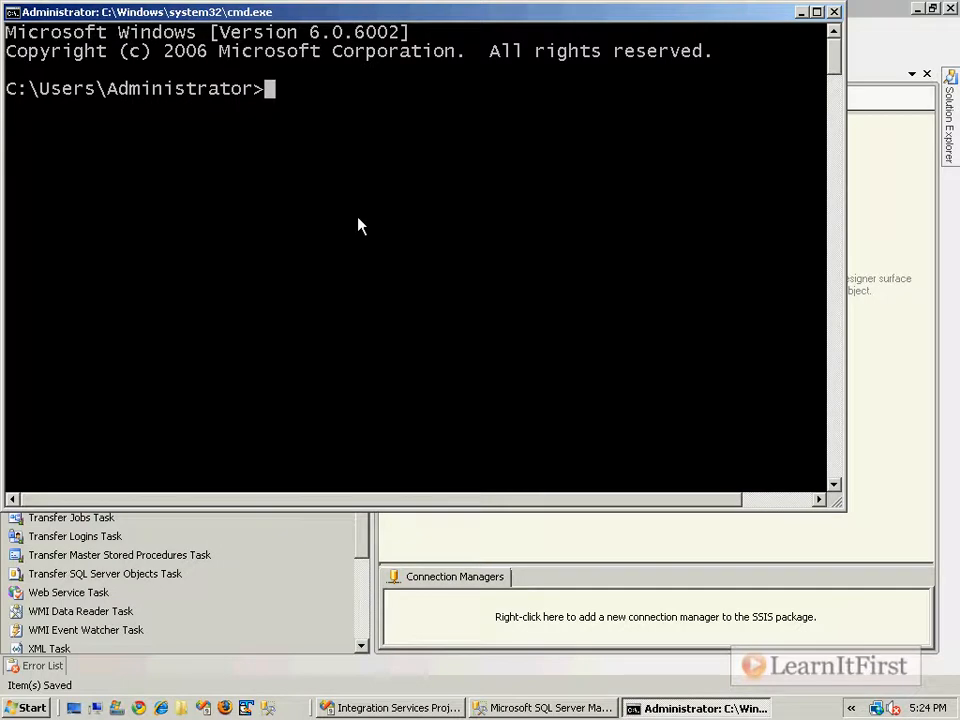
# - Run dir to list the user profile folder
pyautogui.write('dir *')
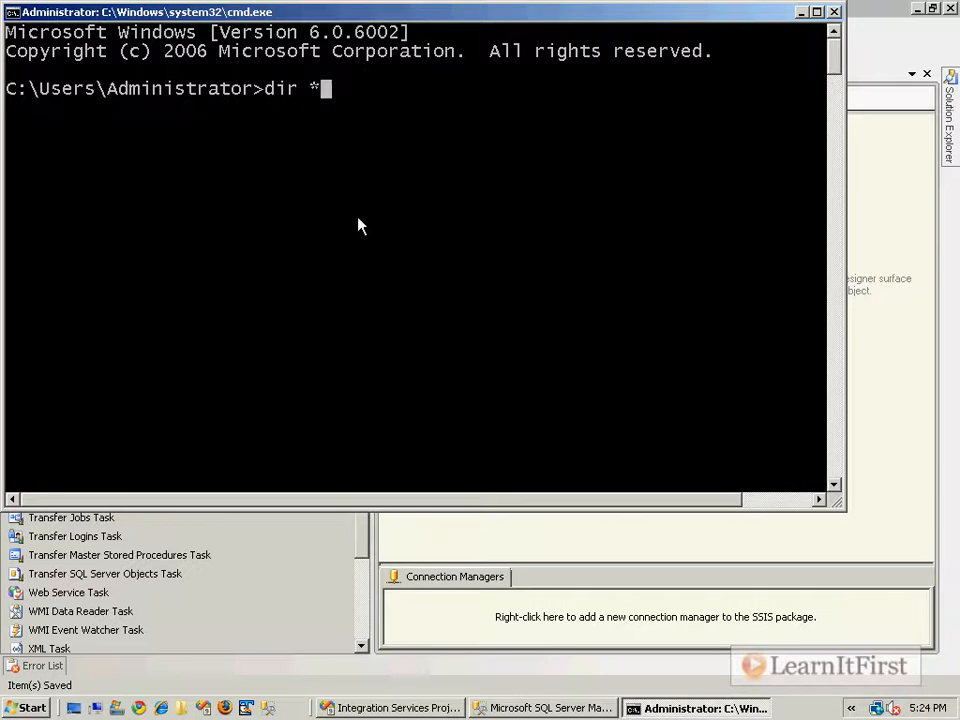
pyautogui.press('BackSpace')
pyautogui.press('BackSpace')
pyautogui.press('Return')
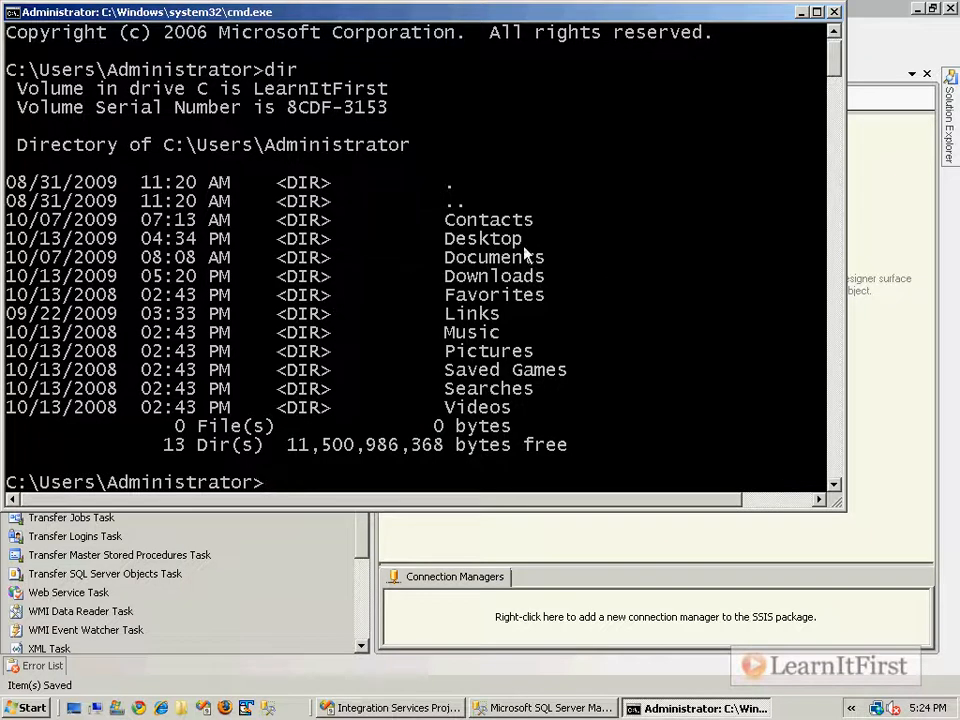
# - Change into the Desktop folder, list it, then filter with dir *.*x to the two .dtsx files
pyautogui.write('dir')
pyautogui.press('BackSpace')
pyautogui.press('BackSpace')
pyautogui.press('BackSpace')
pyautogui.press('BackSpace')
pyautogui.write('cd desktop')
pyautogui.press('Return')
pyautogui.write('dir')
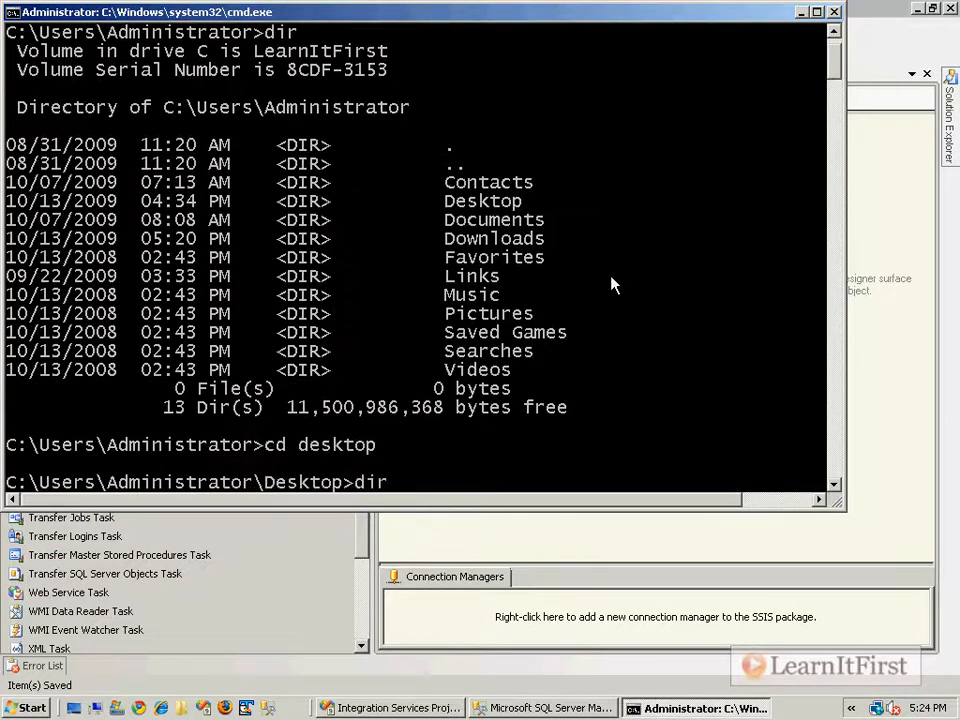
pyautogui.press('Return')
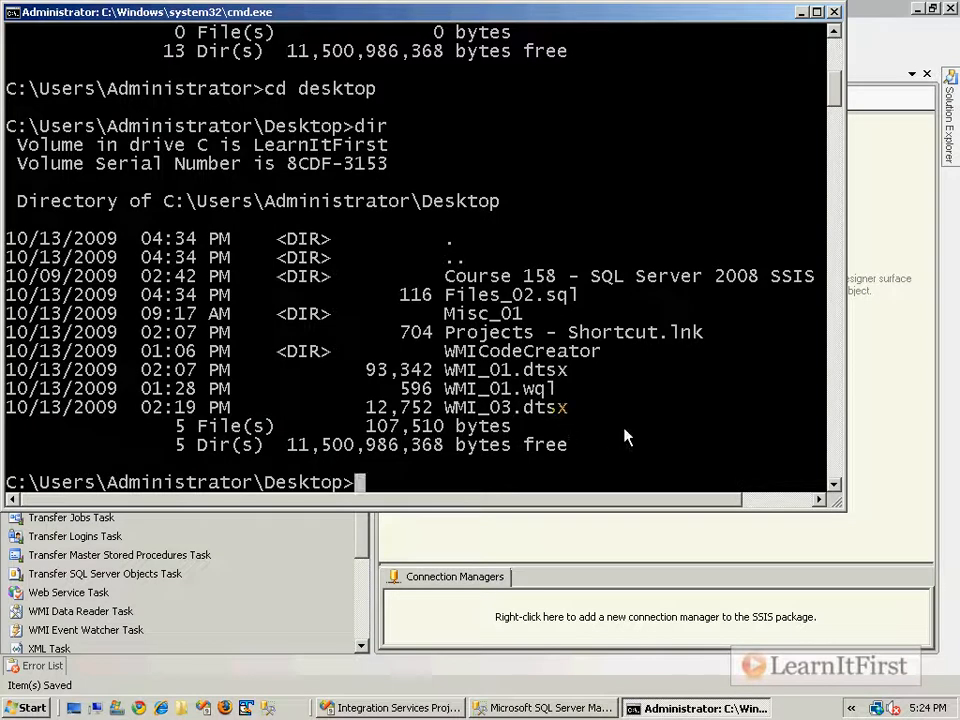
pyautogui.write('dir *.*x')
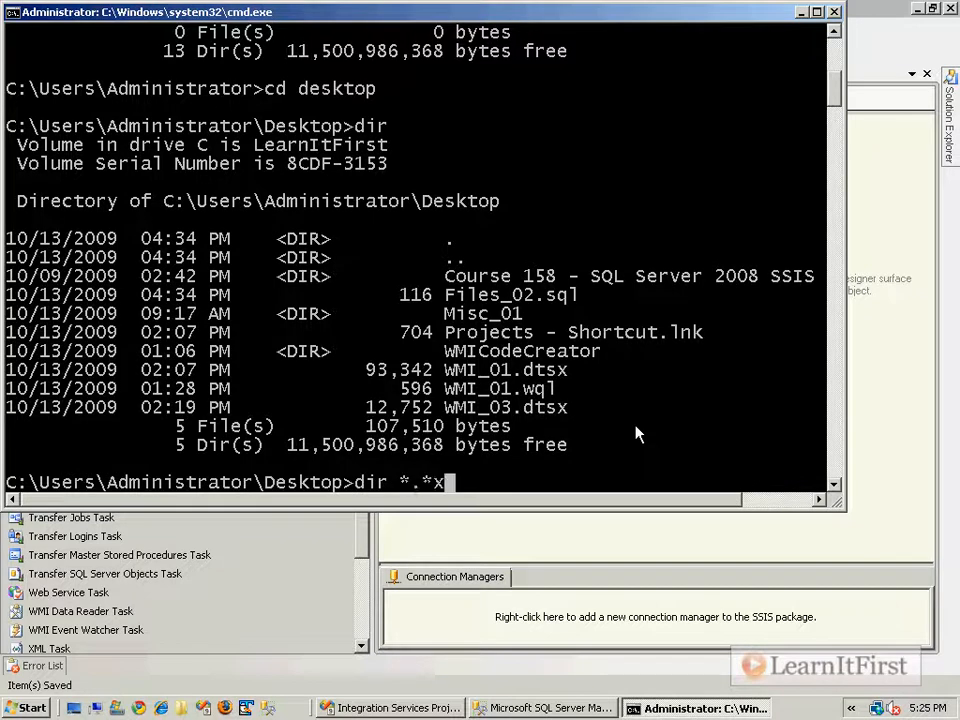
pyautogui.press('Return')
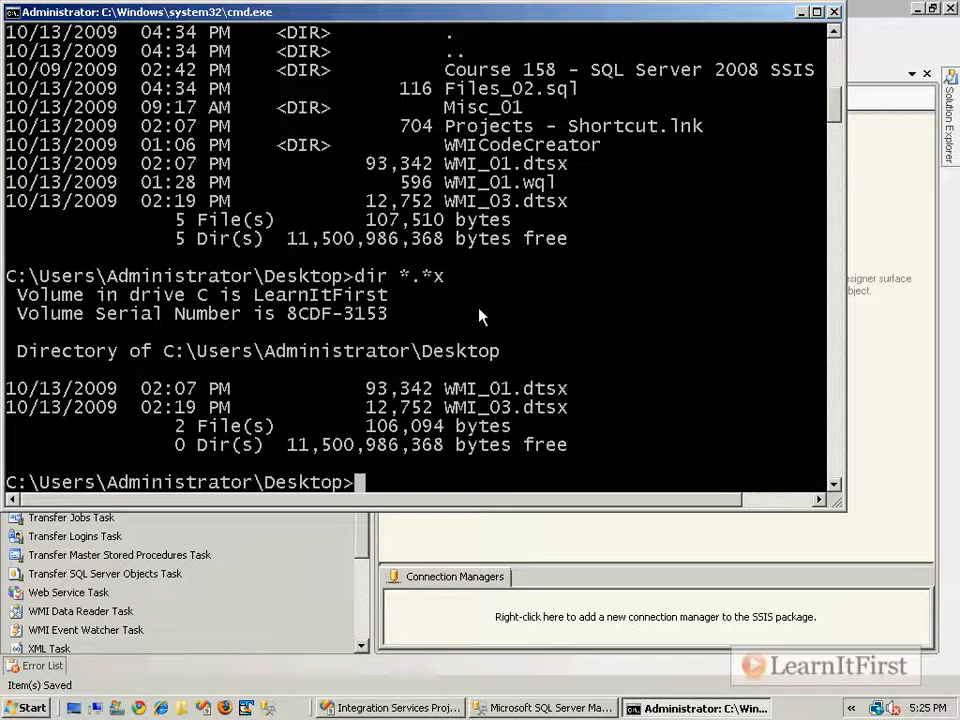
# - Show the ftp.exe /? usage help, mark the /? switch, then close the console
pyautogui.write('ftp.exe /?')
pyautogui.press('Return')
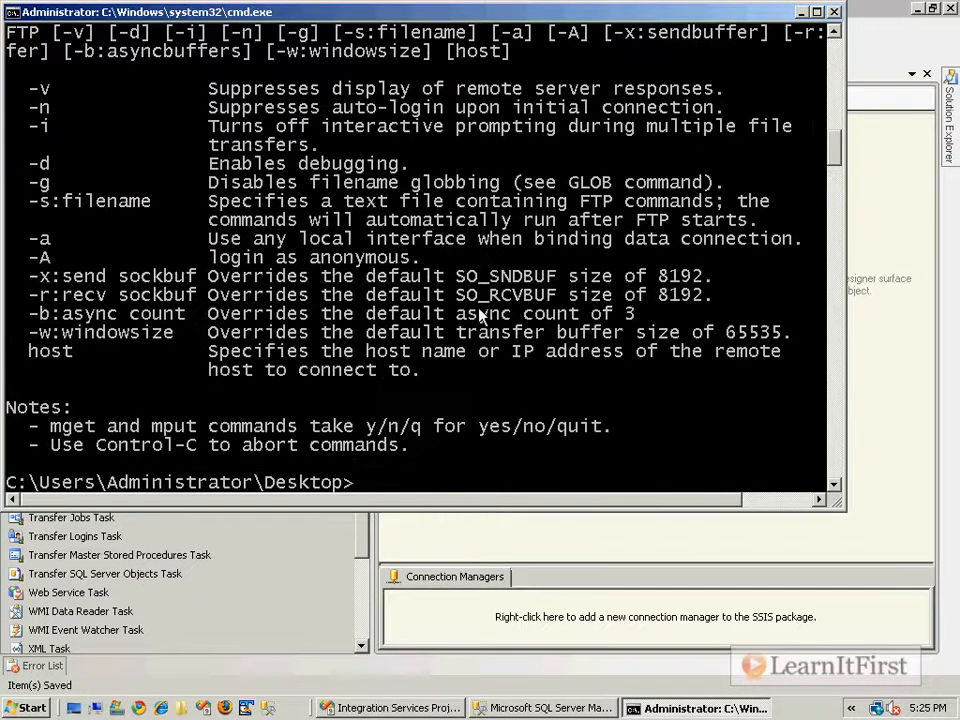
pyautogui.scroll(3, 480, 316)
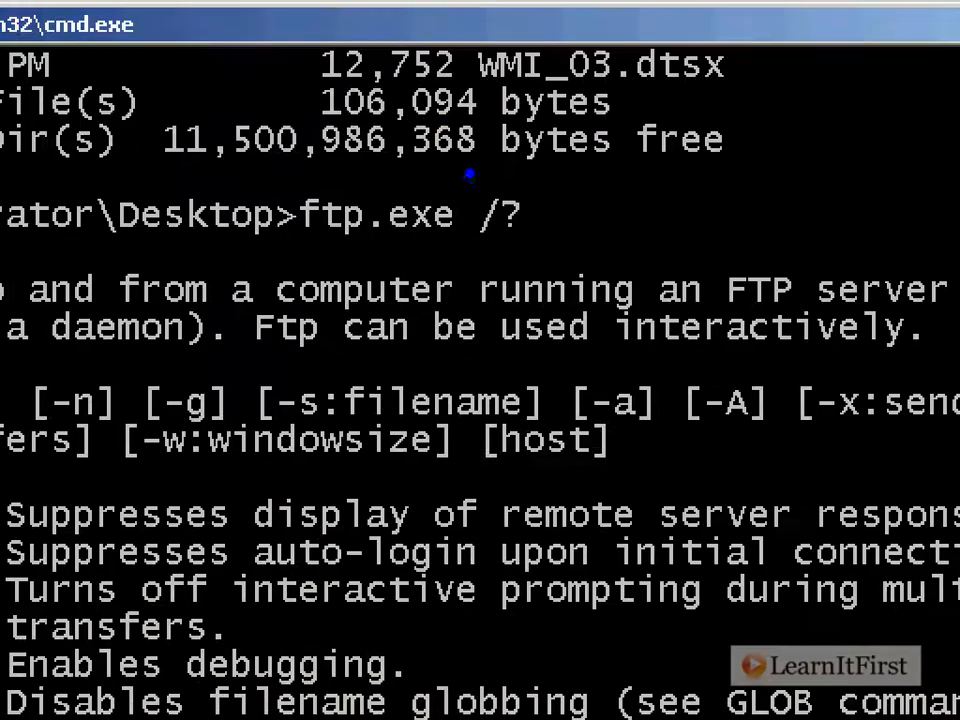
pyautogui.moveTo(438, 90); pyautogui.dragTo(490, 124)
pyautogui.moveTo(570, 245); pyautogui.dragTo(460, 250)
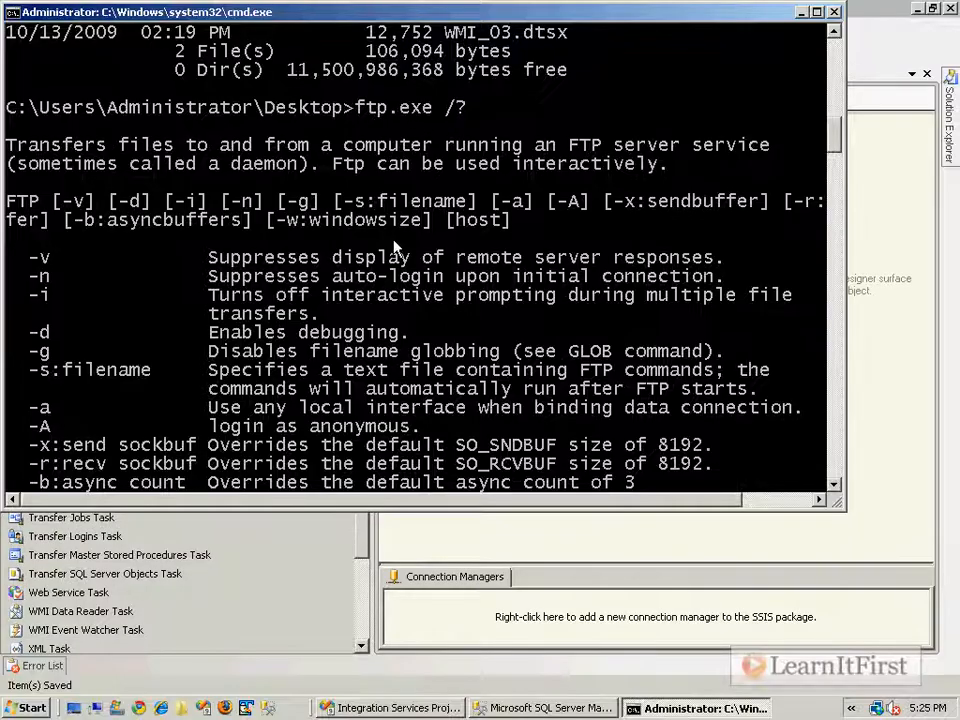
pyautogui.scroll(-5, 205, 244)
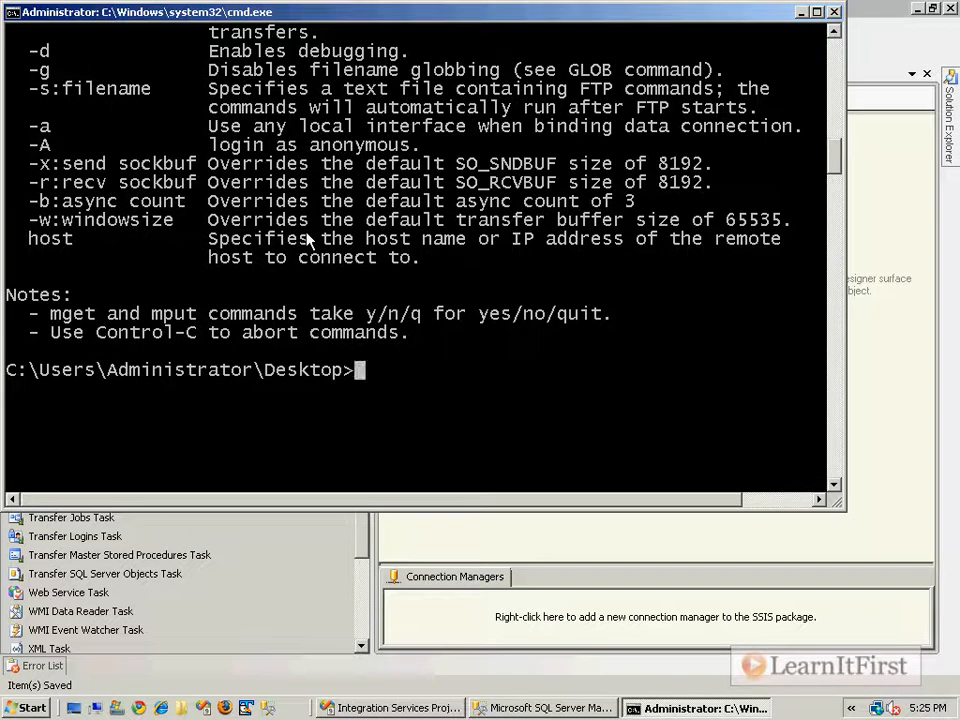
pyautogui.scroll(-1, 310, 240)
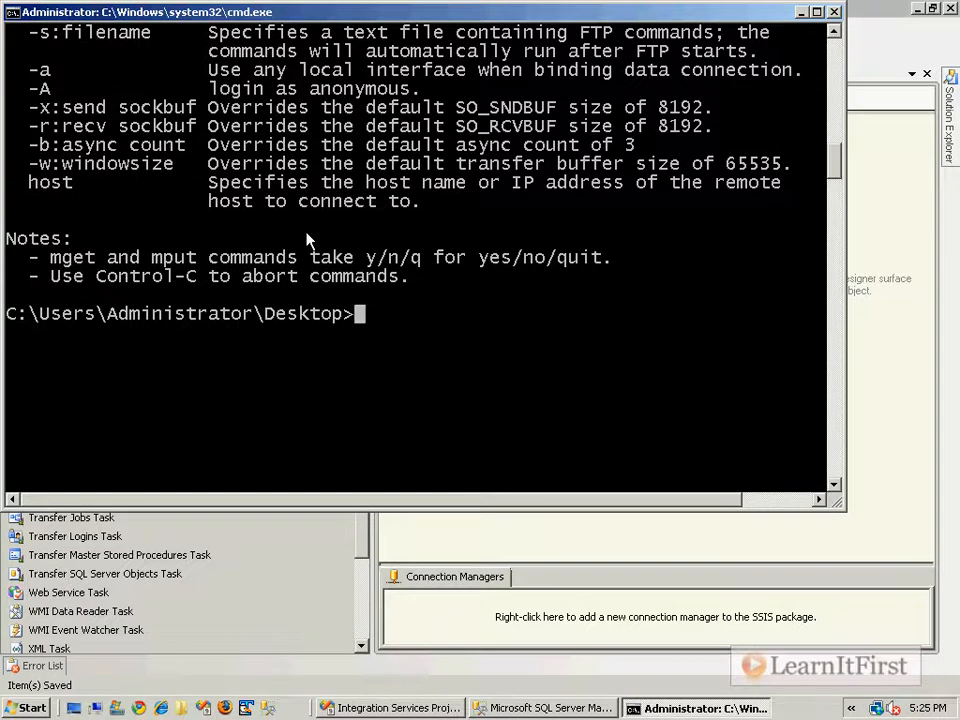
pyautogui.click(835, 13)
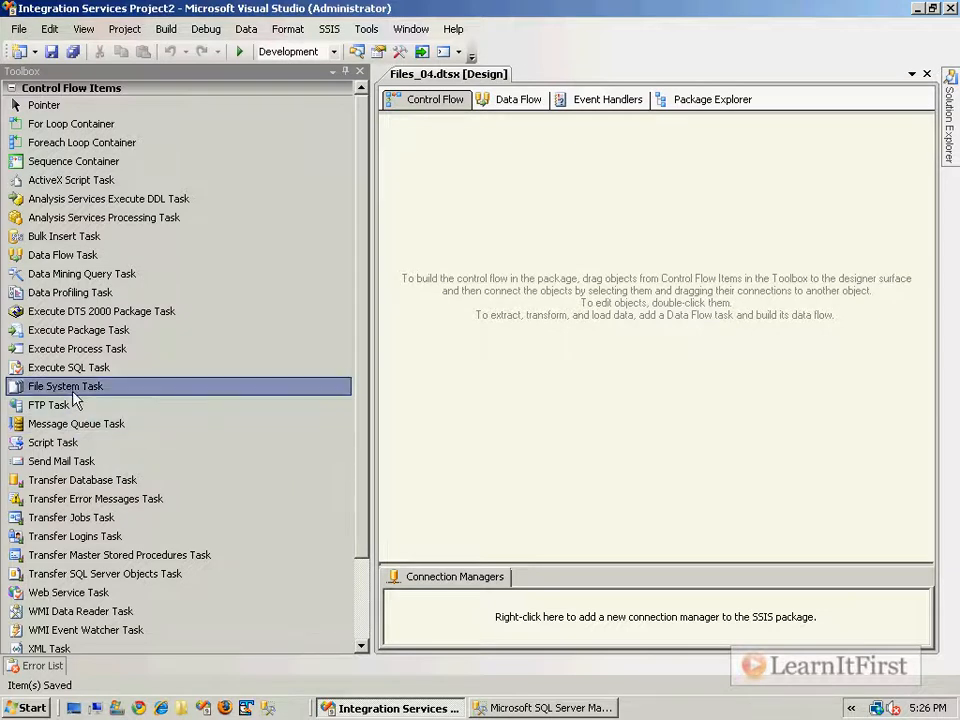
# - Drop an Execute Process Task onto the Control Flow and view its Process settings
pyautogui.moveTo(70, 358); pyautogui.dragTo(484, 188)
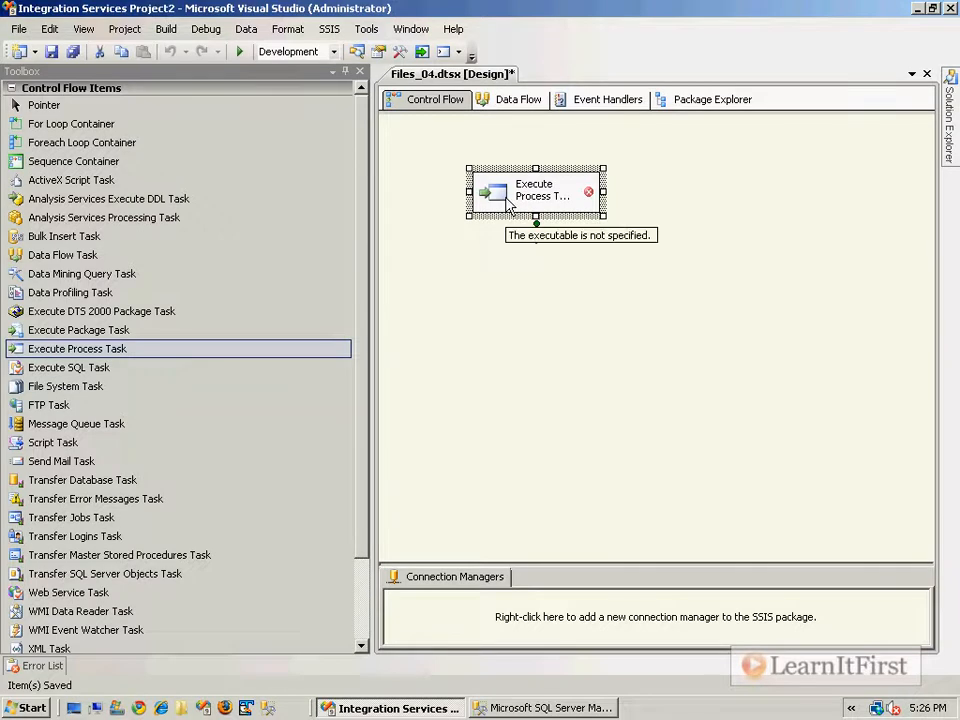
pyautogui.doubleClick(510, 200)
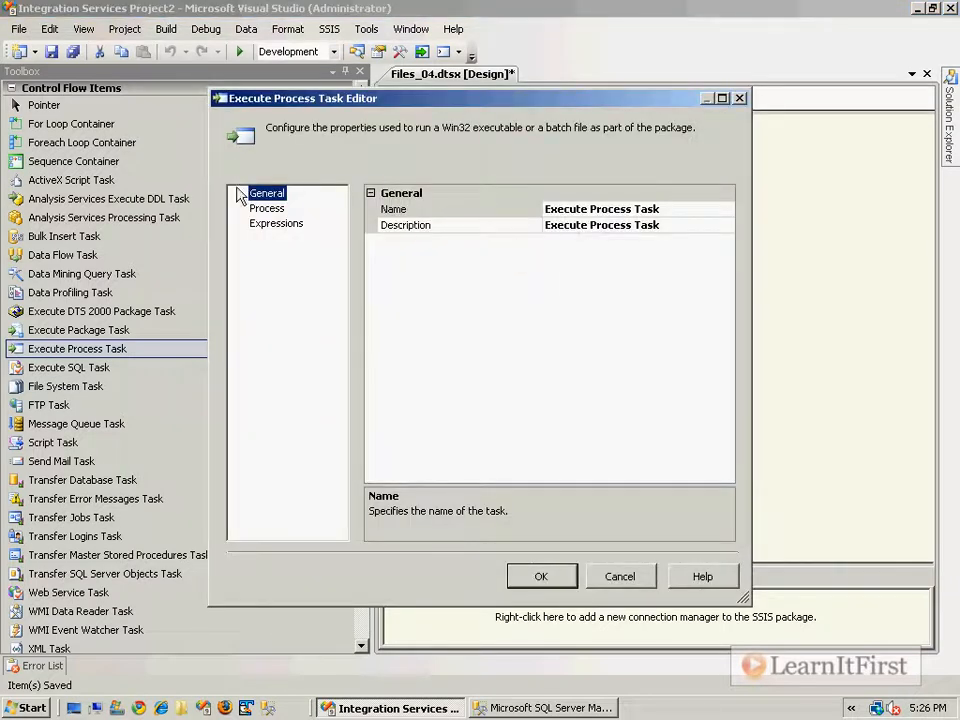
pyautogui.click(270, 208)
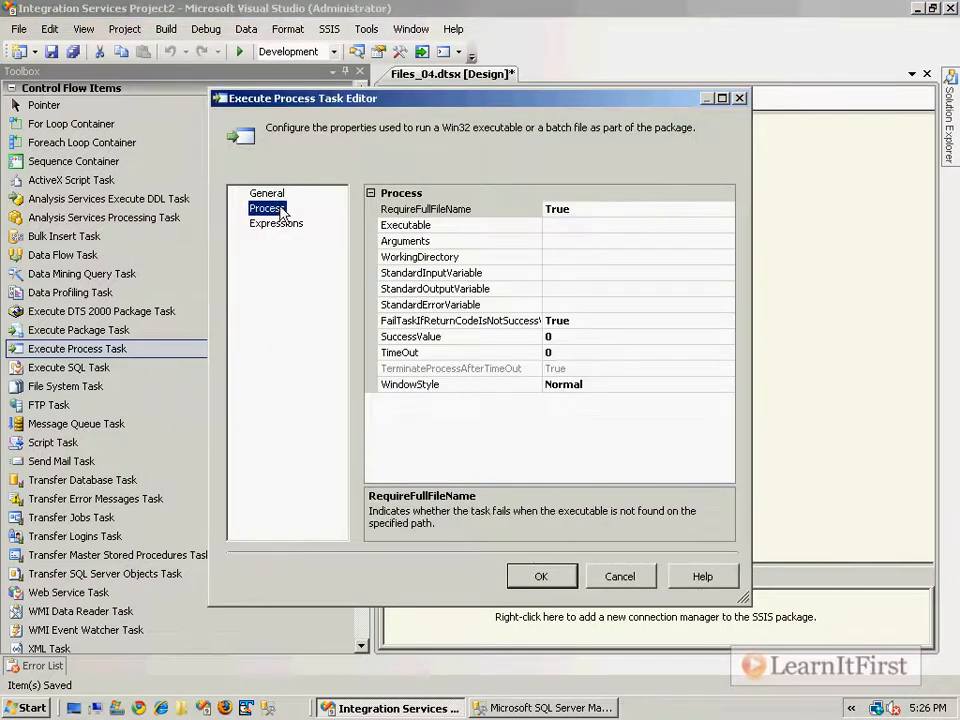
pyautogui.click(657, 225)
pyautogui.click(637, 209)
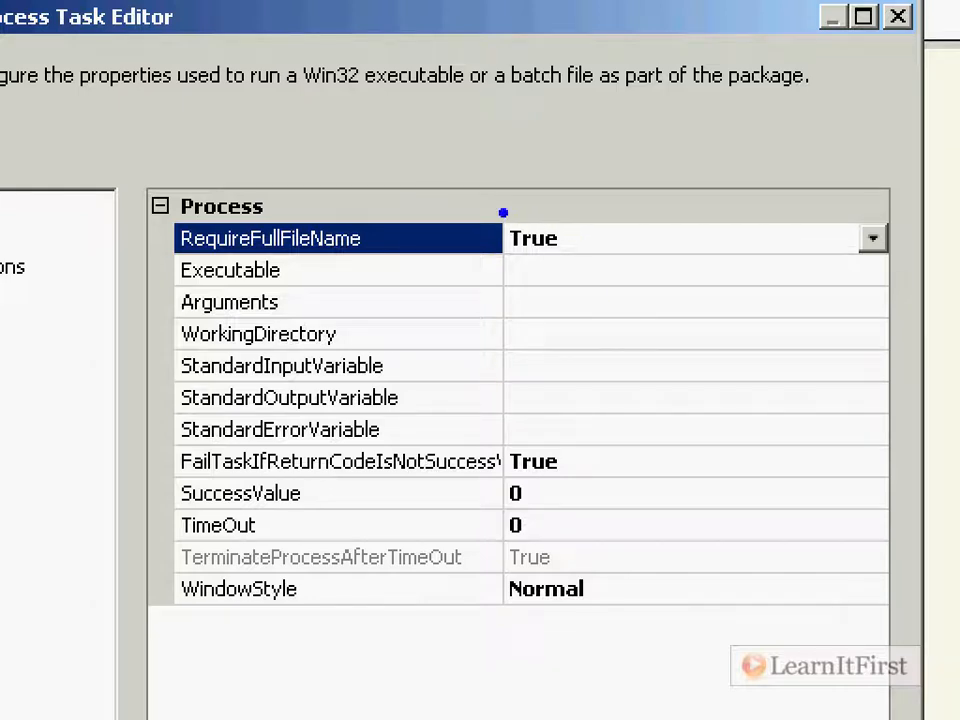
# - Enter c:\MyBatchFile.bat as the trial Executable path
pyautogui.click(523, 269)
pyautogui.write('c:\\')
pyautogui.write('MyBatchFiulke')
pyautogui.press('BackSpace')
pyautogui.press('BackSpace')
pyautogui.press('BackSpace')
pyautogui.press('BackSpace')
pyautogui.write('le.bat')
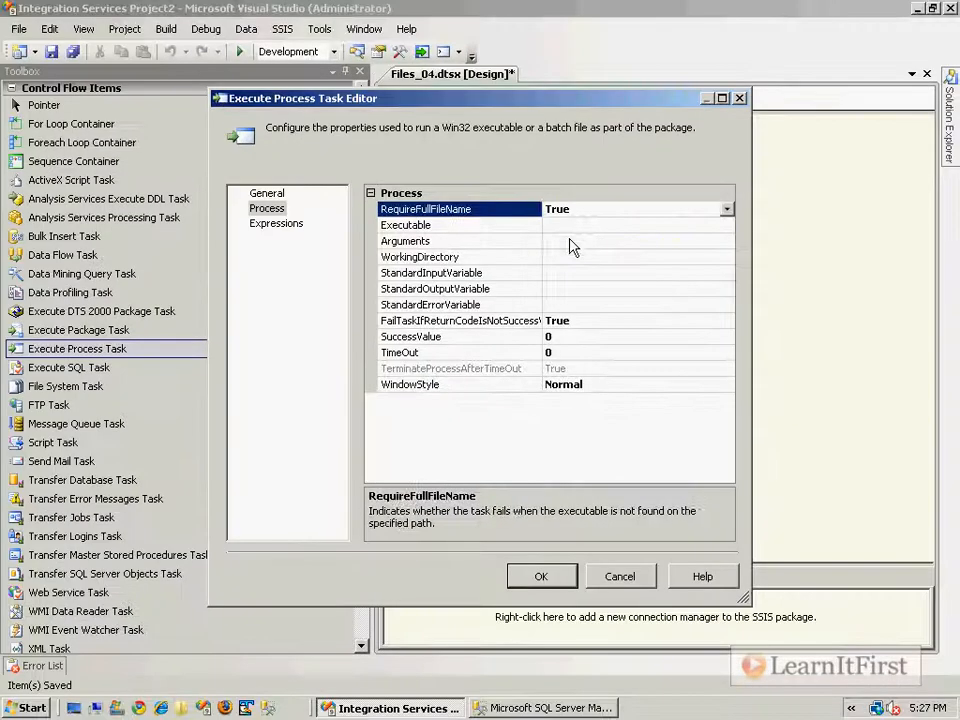
# - Browse C:\ for an executable, cancel without choosing one, and close the task editor
pyautogui.click(585, 241)
pyautogui.click(612, 224)
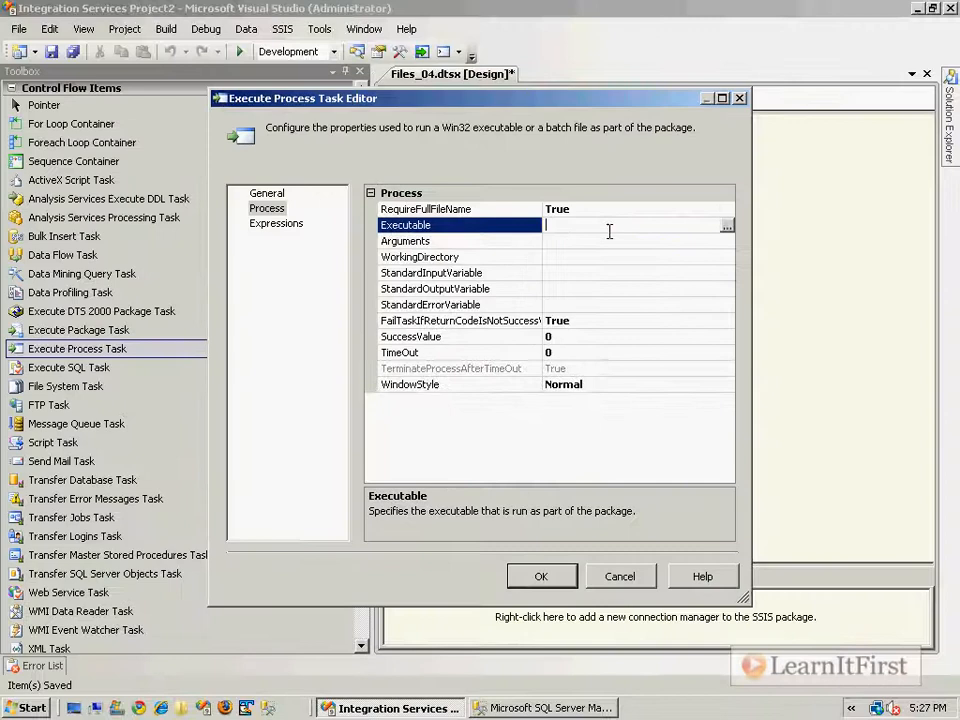
pyautogui.click(729, 225)
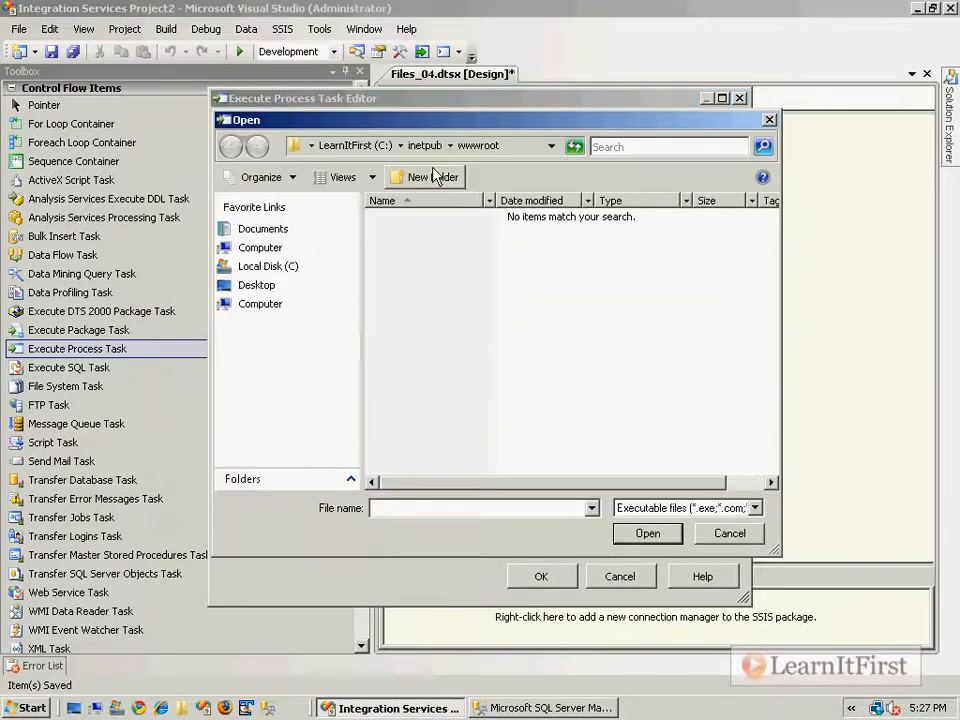
pyautogui.click(340, 268)
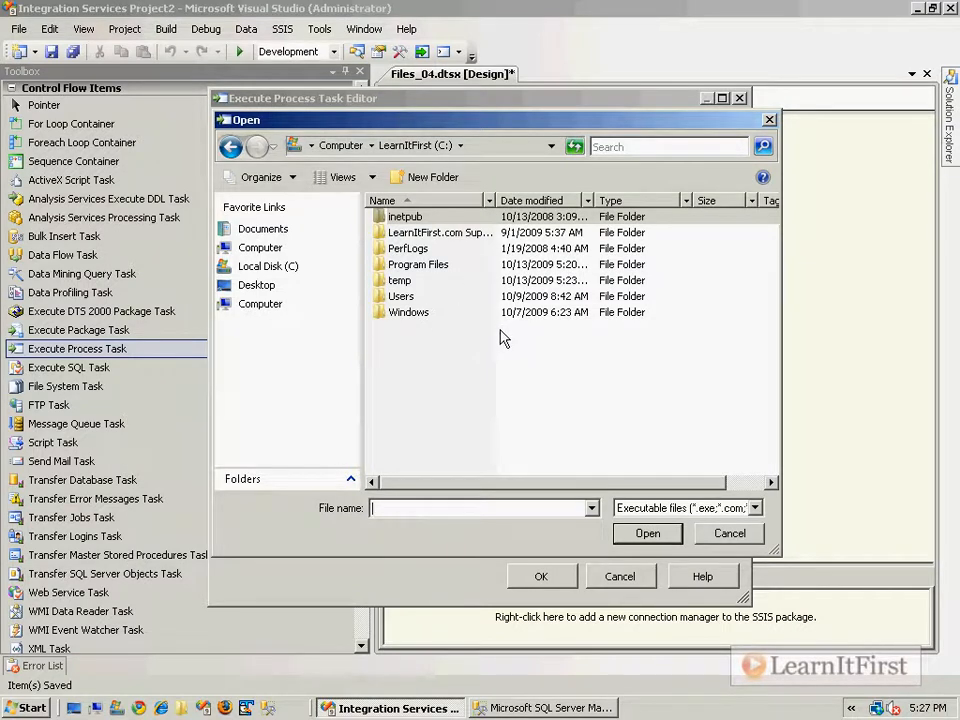
pyautogui.click(729, 532)
pyautogui.click(645, 578)
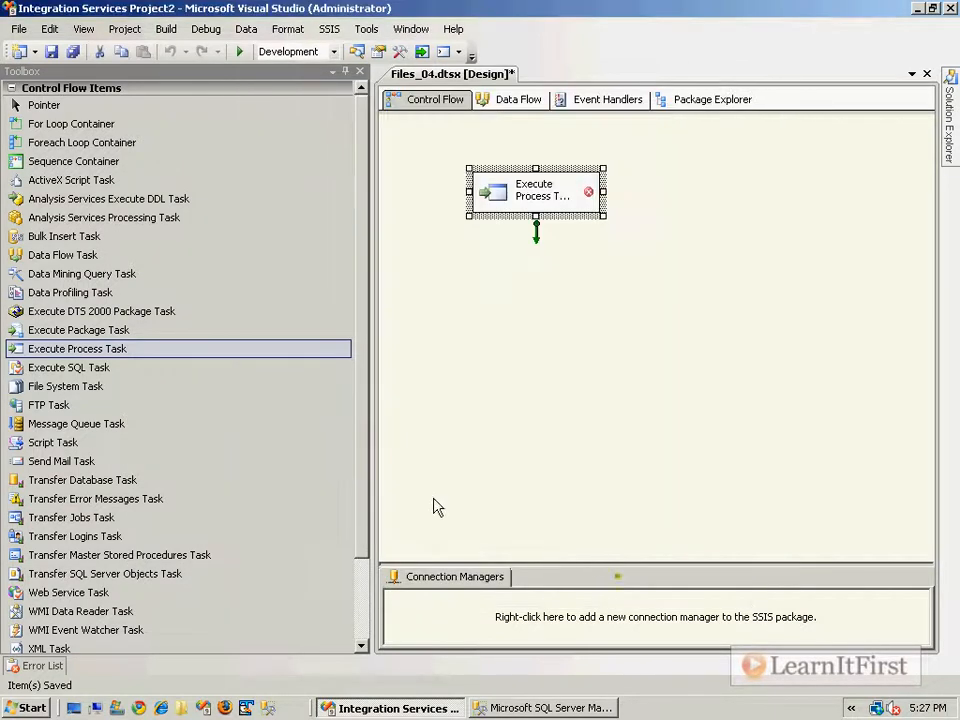
# - Create a MyBatchFile text document in C:\ containing md c:\InBatchFile and save it
pyautogui.press('super+e')
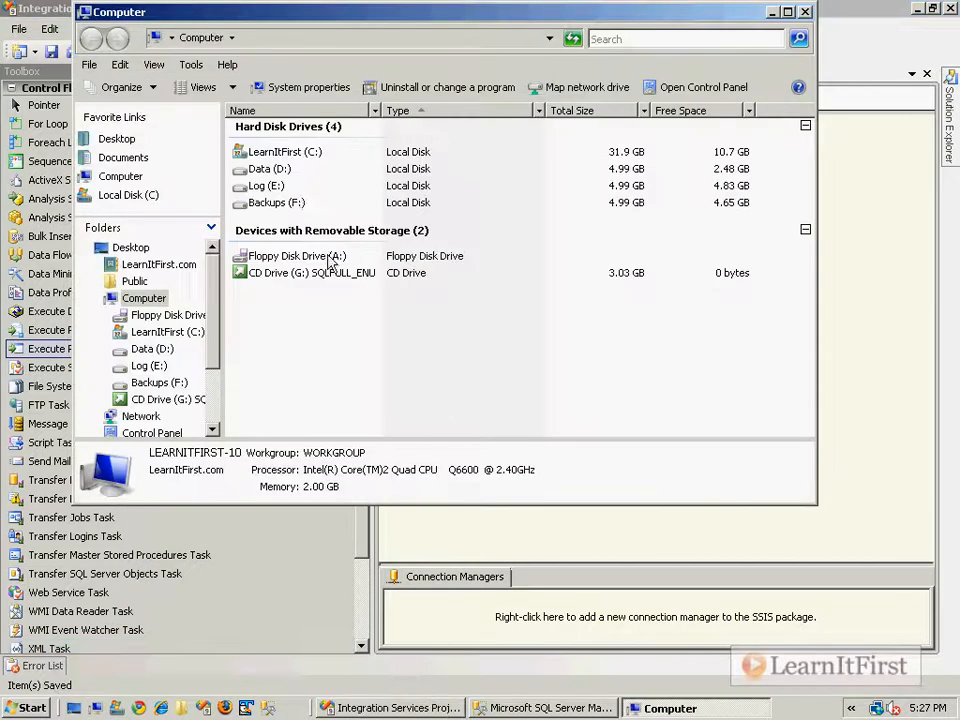
pyautogui.doubleClick(283, 155)
pyautogui.rightClick(299, 291)
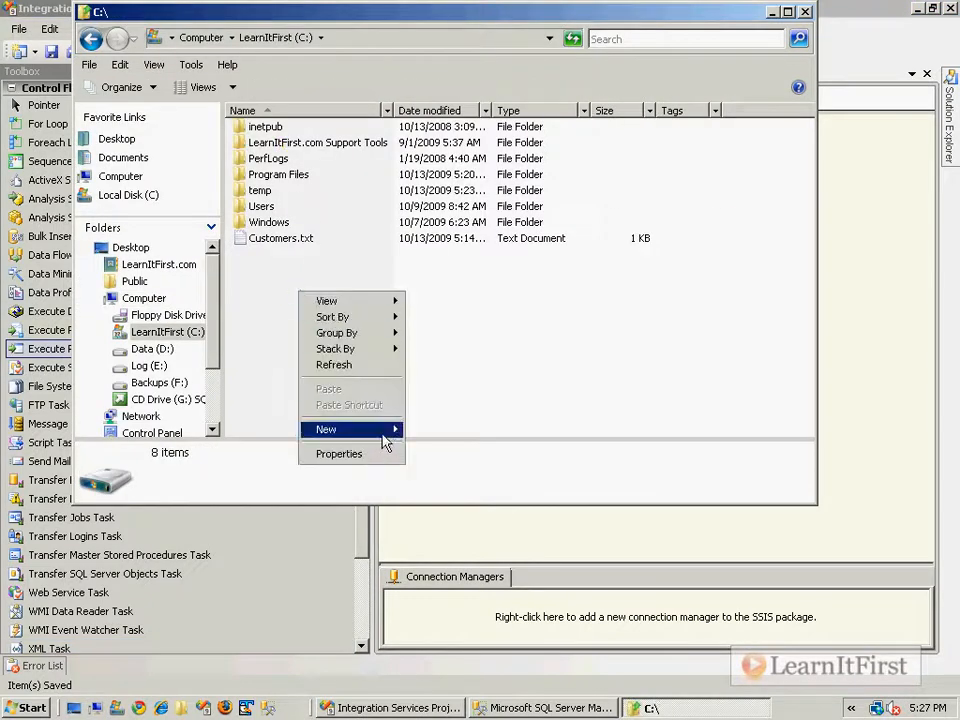
pyautogui.moveTo(382, 430)
pyautogui.click(430, 588)
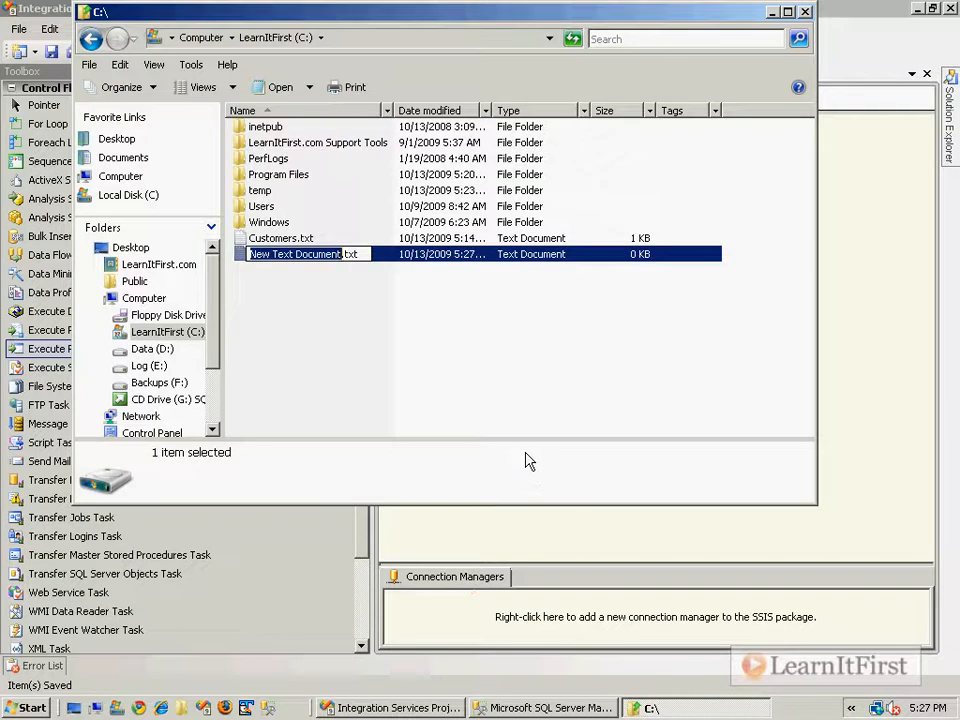
pyautogui.write('MyBatchFile')
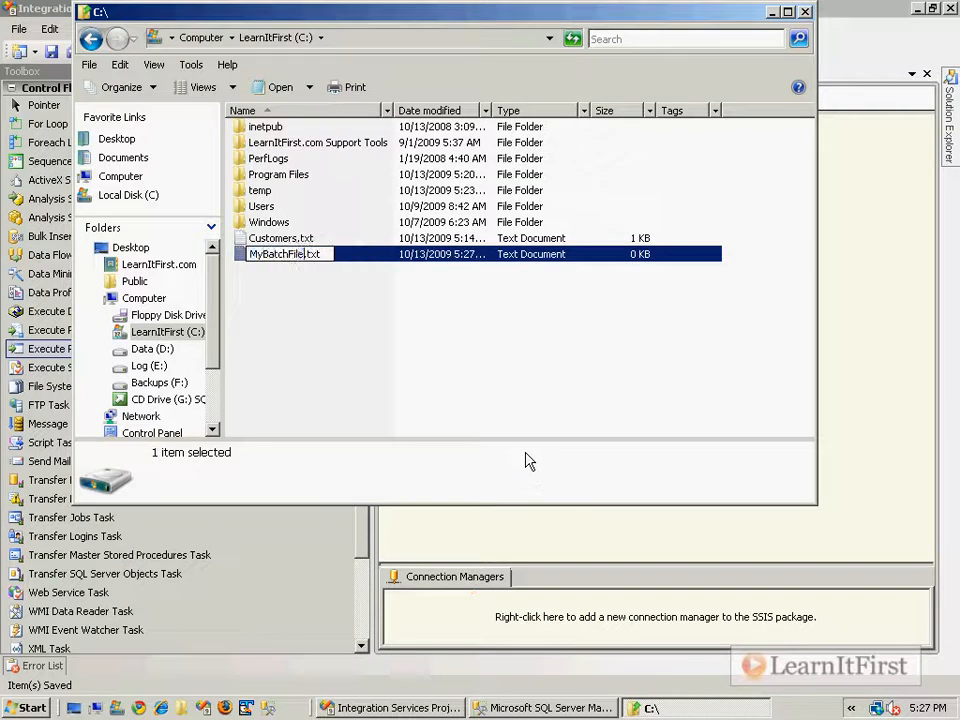
pyautogui.press('Return')
pyautogui.press('Return')
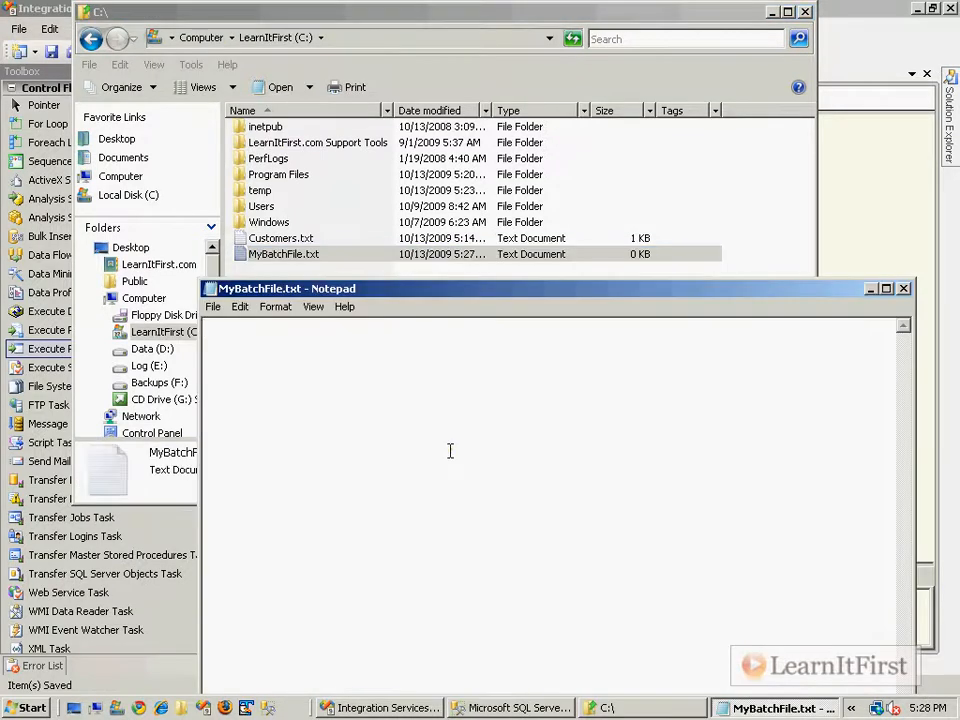
pyautogui.write('md c')
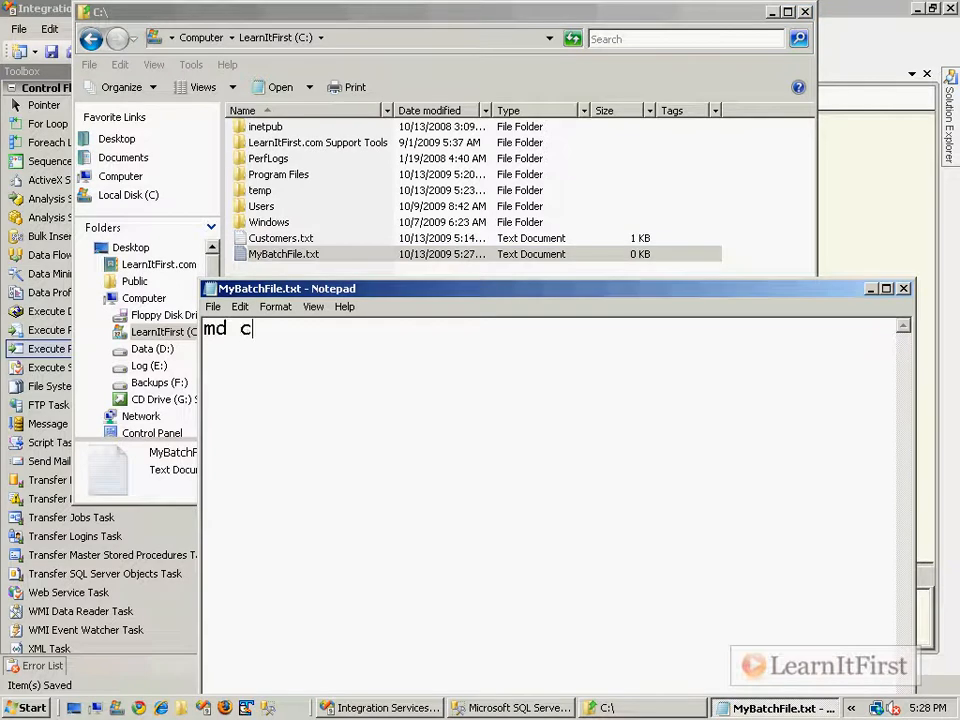
pyautogui.write(':\\InBatchFile')
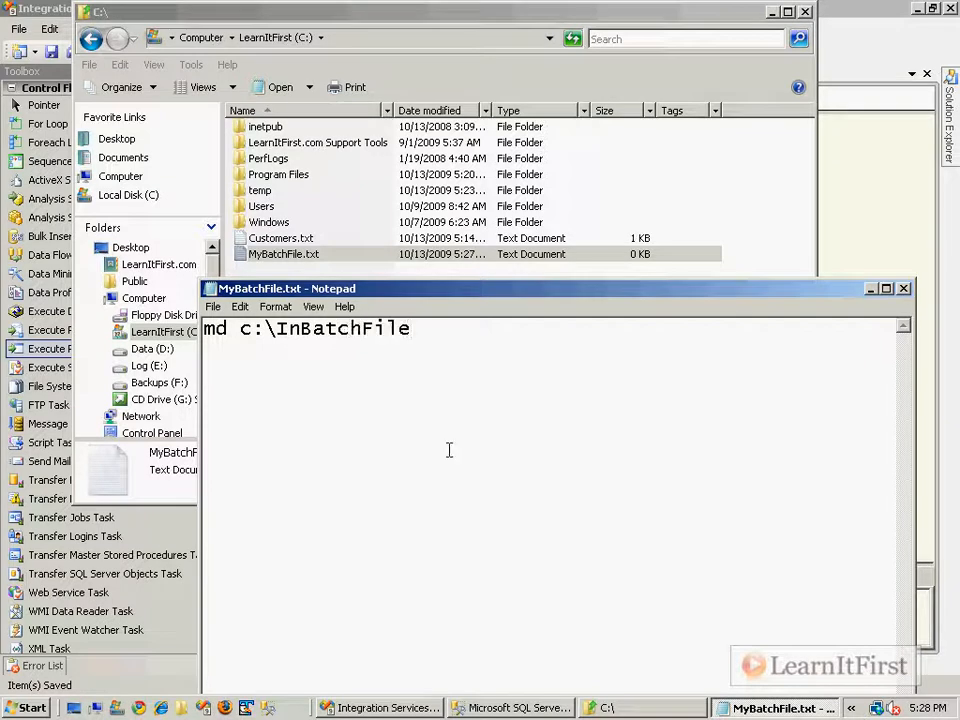
pyautogui.hotkey('ctrl', 's')
pyautogui.click(903, 288)
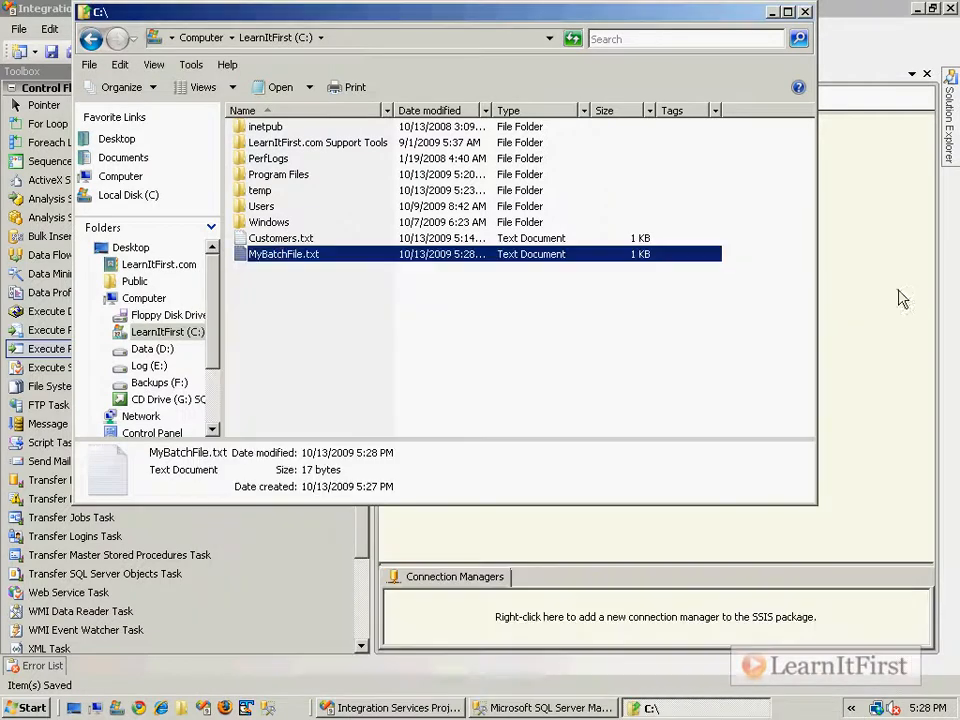
# - Rename MyBatchFile.txt to MyBatchFile.bat and return to the SSIS designer
pyautogui.rightClick(290, 256)
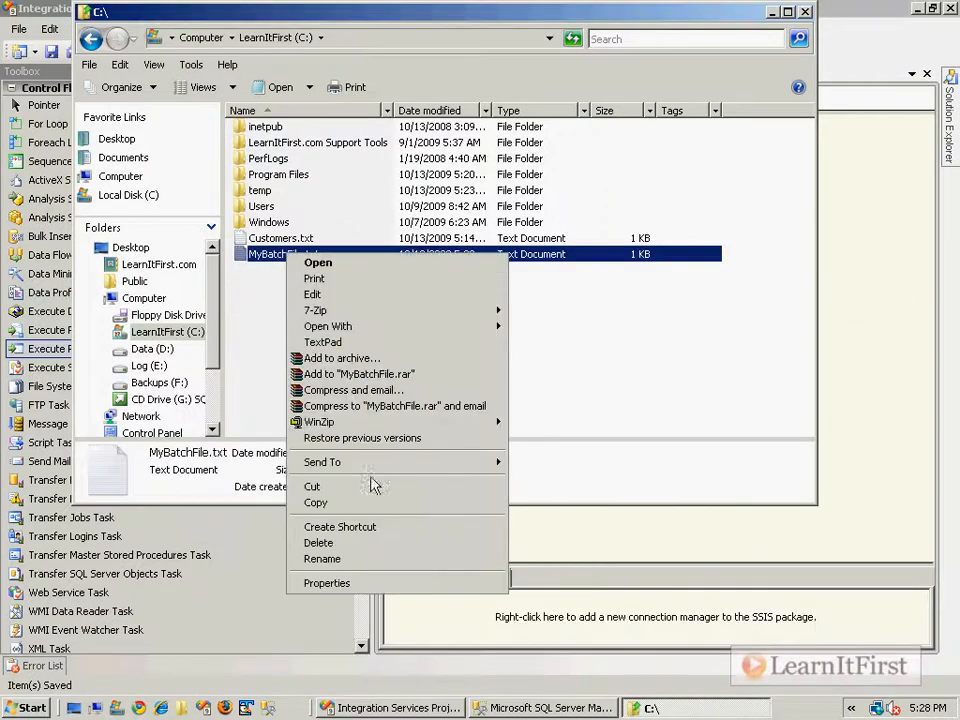
pyautogui.click(358, 559)
pyautogui.press('End')
pyautogui.press('BackSpace')
pyautogui.press('BackSpace')
pyautogui.press('BackSpace')
pyautogui.write('bat')
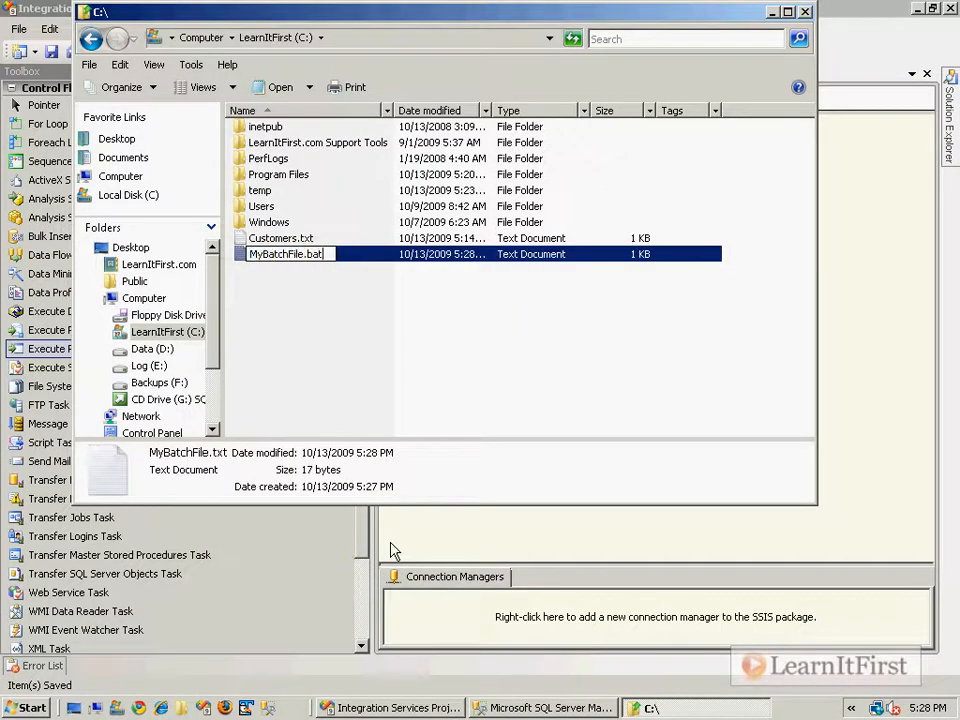
pyautogui.press('Return')
pyautogui.press('Return')
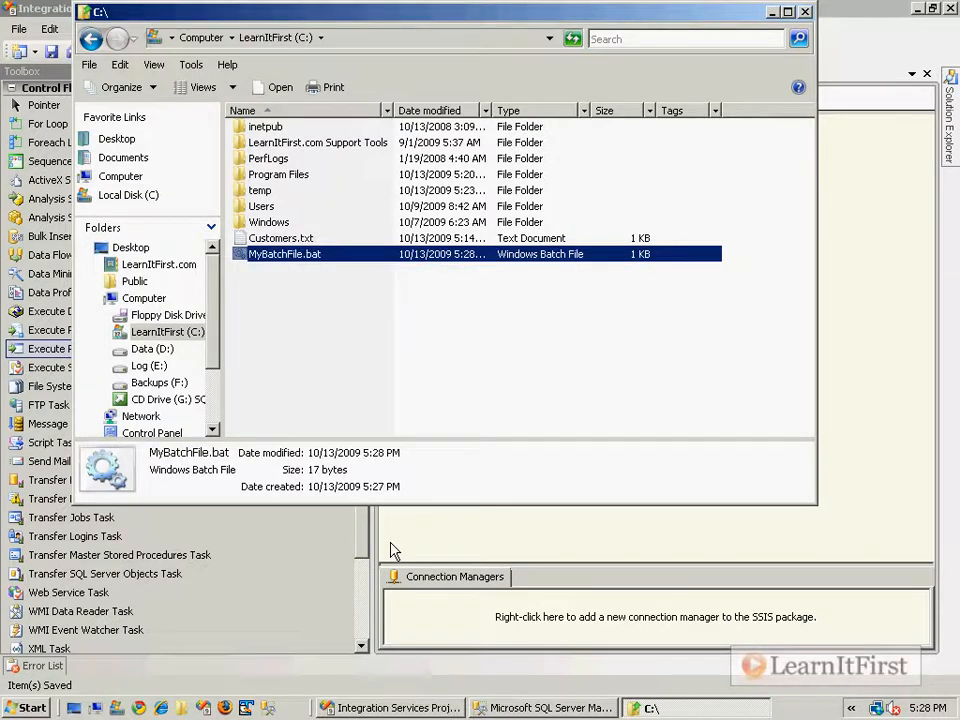
pyautogui.click(879, 316)
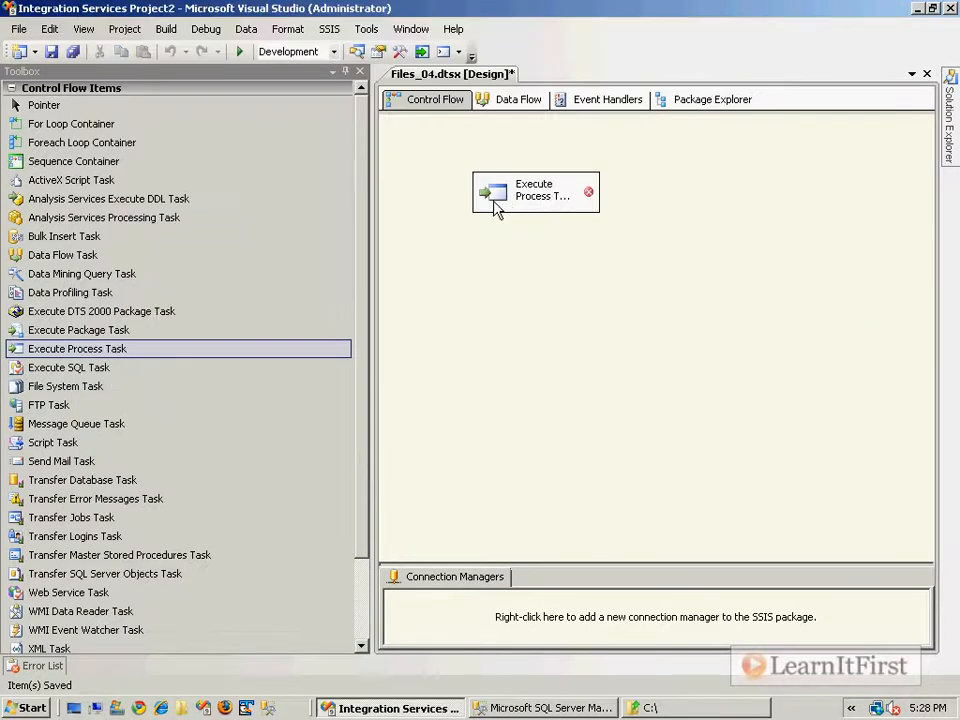
# - Set the Execute Process Task's Executable to C:\MyBatchFile.bat via the file browser
pyautogui.doubleClick(510, 205)
pyautogui.click(267, 208)
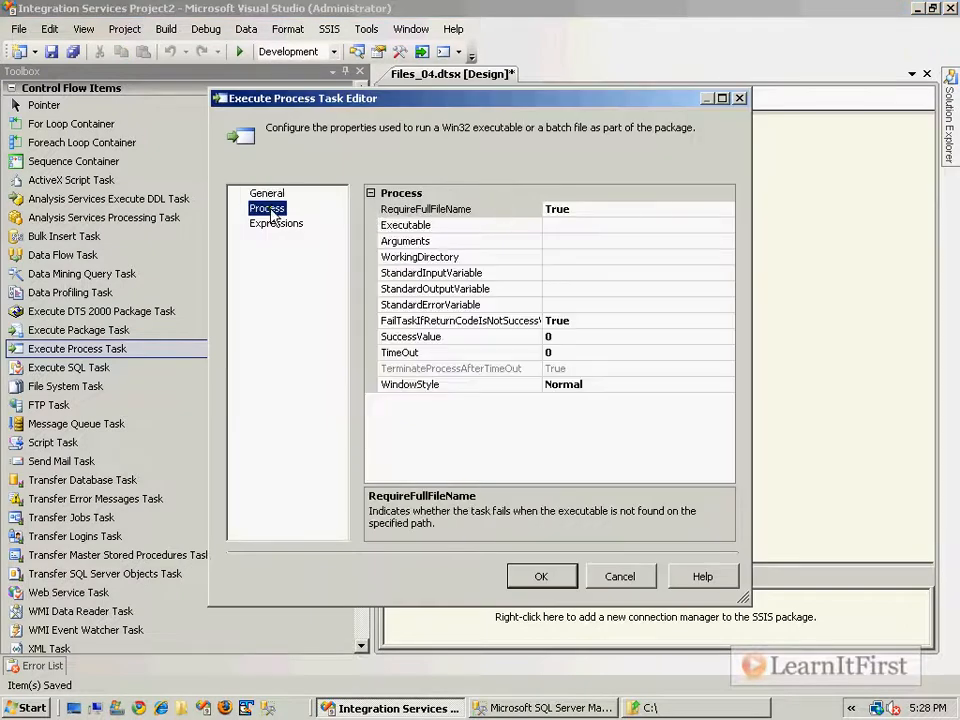
pyautogui.click(607, 225)
pyautogui.click(726, 223)
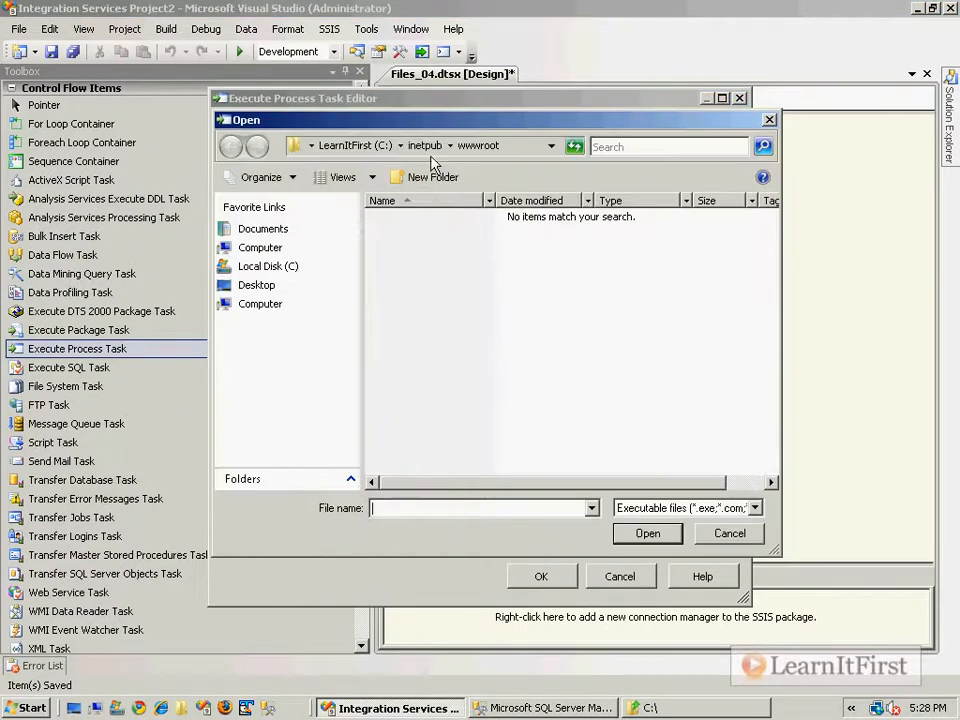
pyautogui.click(360, 146)
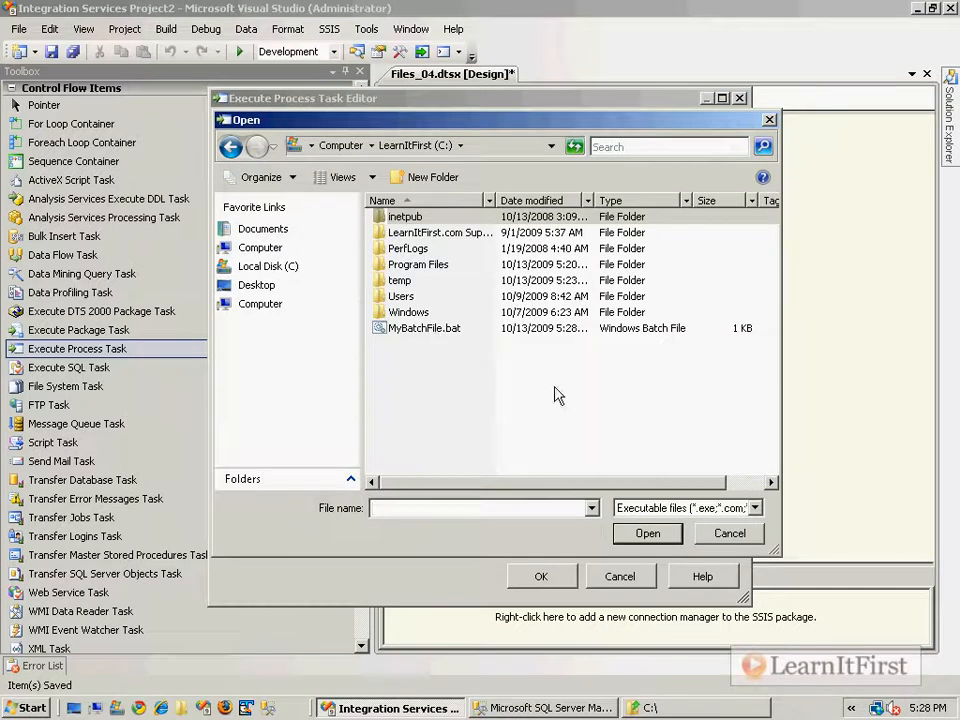
pyautogui.click(755, 508)
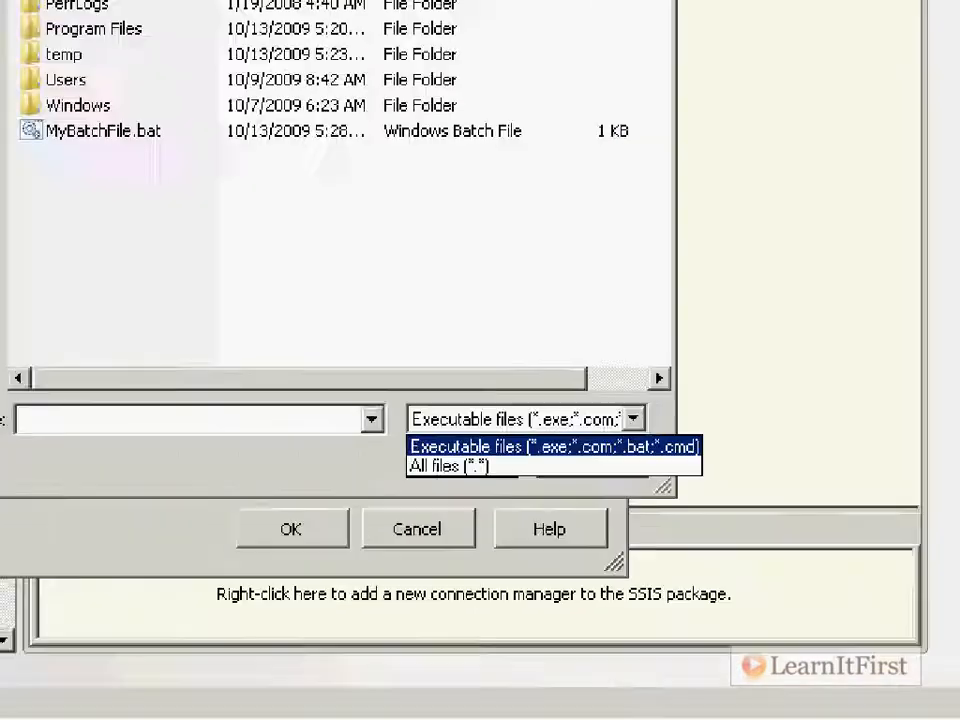
pyautogui.click(551, 432)
pyautogui.doubleClick(435, 332)
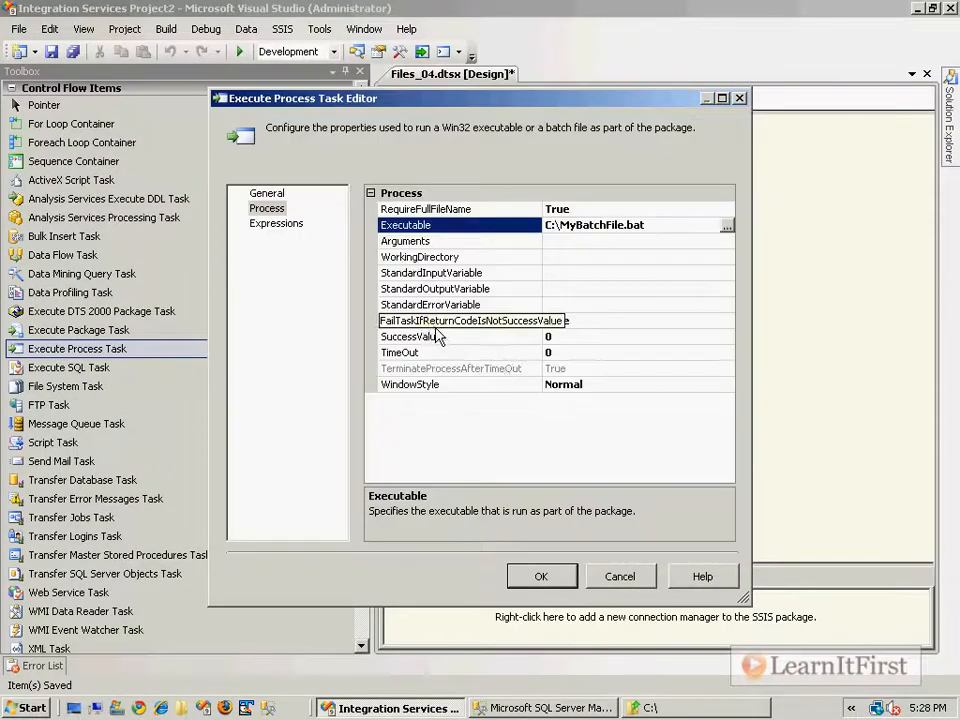
# - Leave Arguments empty after clearing a trial '-a -b -er' entry, moving on to the input settings
pyautogui.click(600, 241)
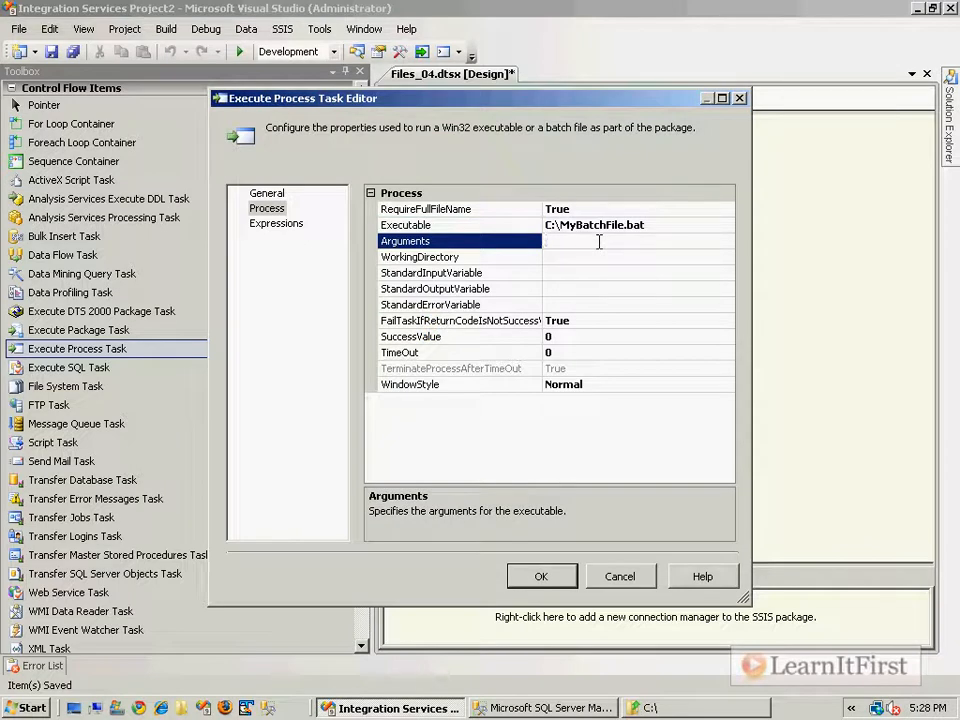
pyautogui.write('-a -b -er"')
pyautogui.press('BackSpace')
pyautogui.press('BackSpace')
pyautogui.press('BackSpace')
pyautogui.press('BackSpace')
pyautogui.press('BackSpace')
pyautogui.press('BackSpace')
pyautogui.press('BackSpace')
pyautogui.press('BackSpace')
pyautogui.press('BackSpace')
pyautogui.press('Down')
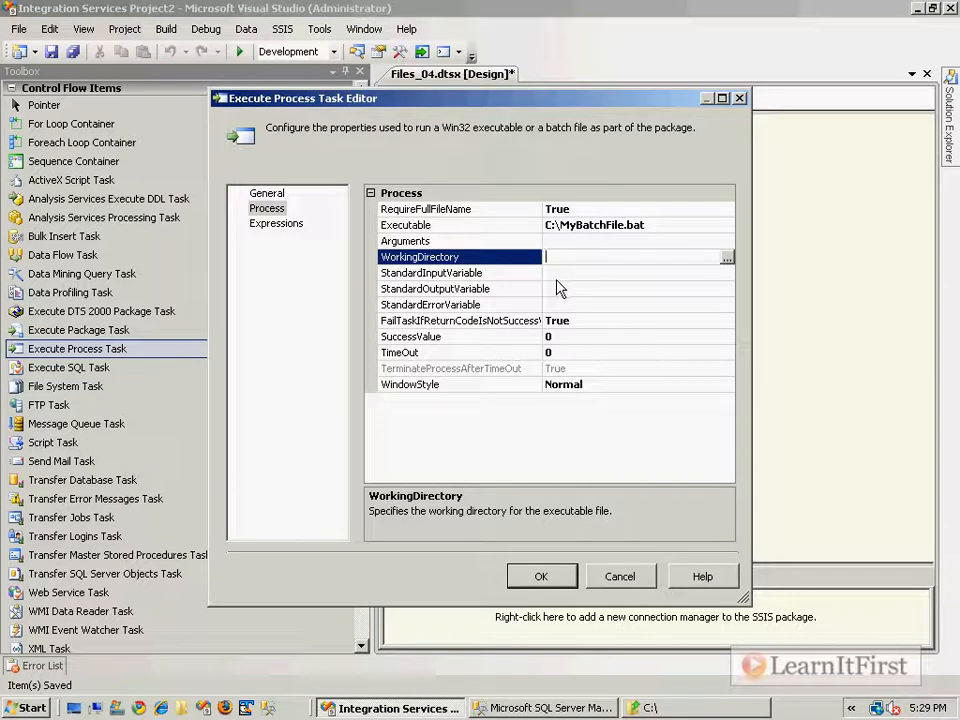
pyautogui.click(628, 273)
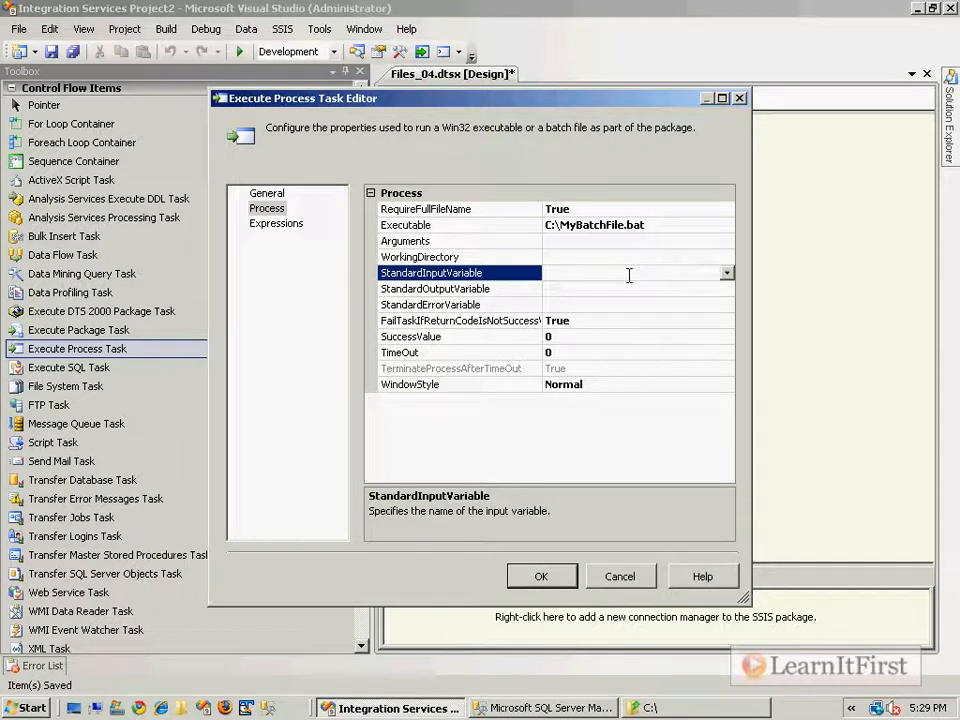
# - Assign a new EPT_Error variable to StandardErrorVariable
pyautogui.click(606, 305)
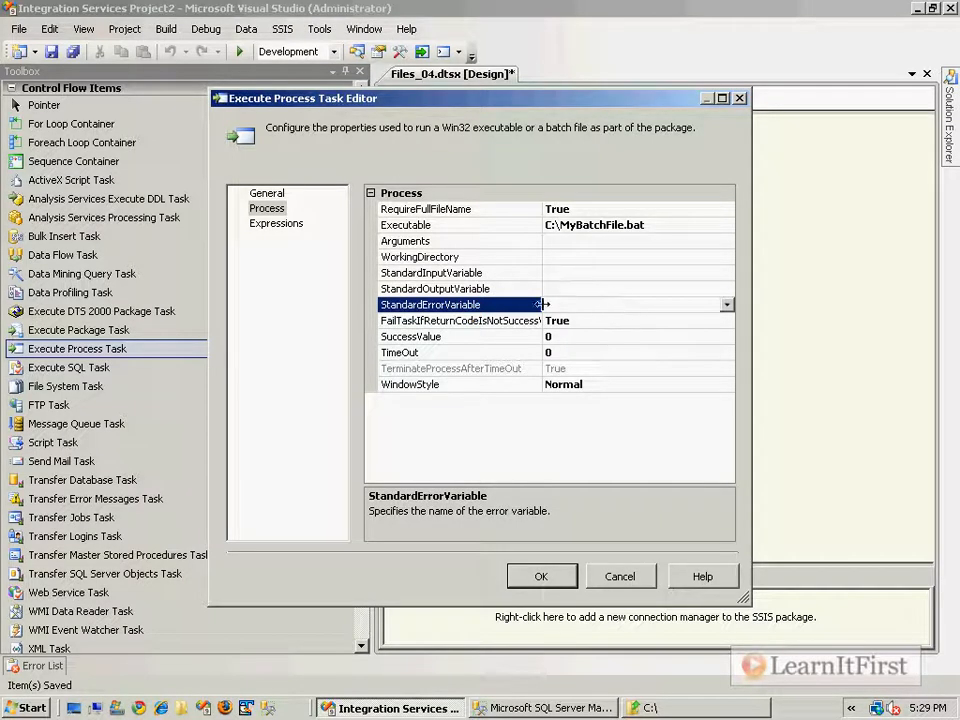
pyautogui.click(727, 307)
pyautogui.click(590, 337)
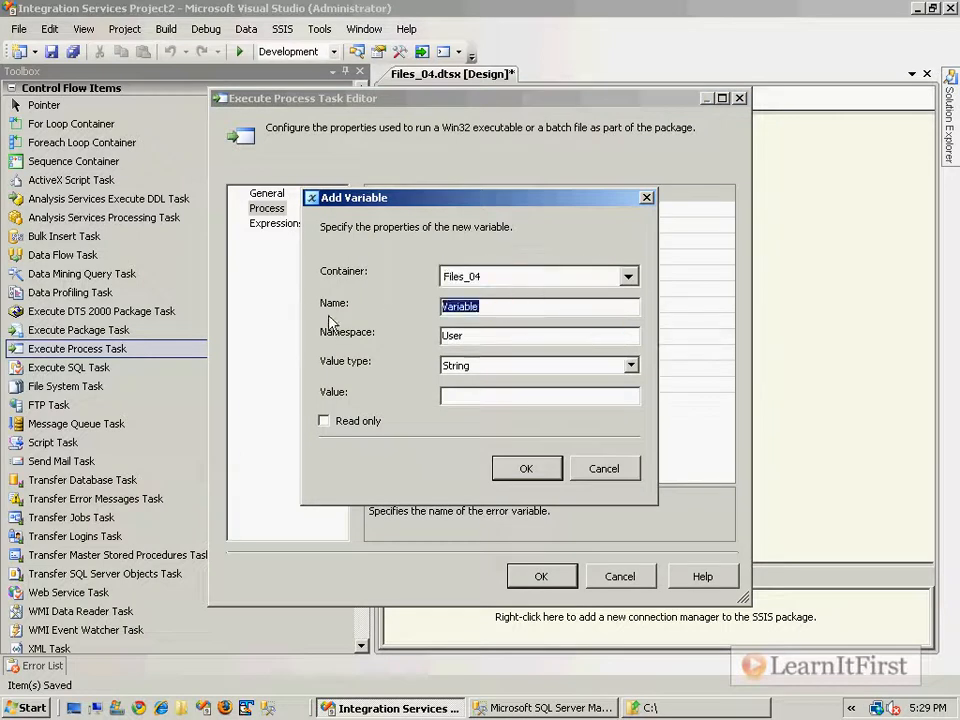
pyautogui.write('EPT_Erropr')
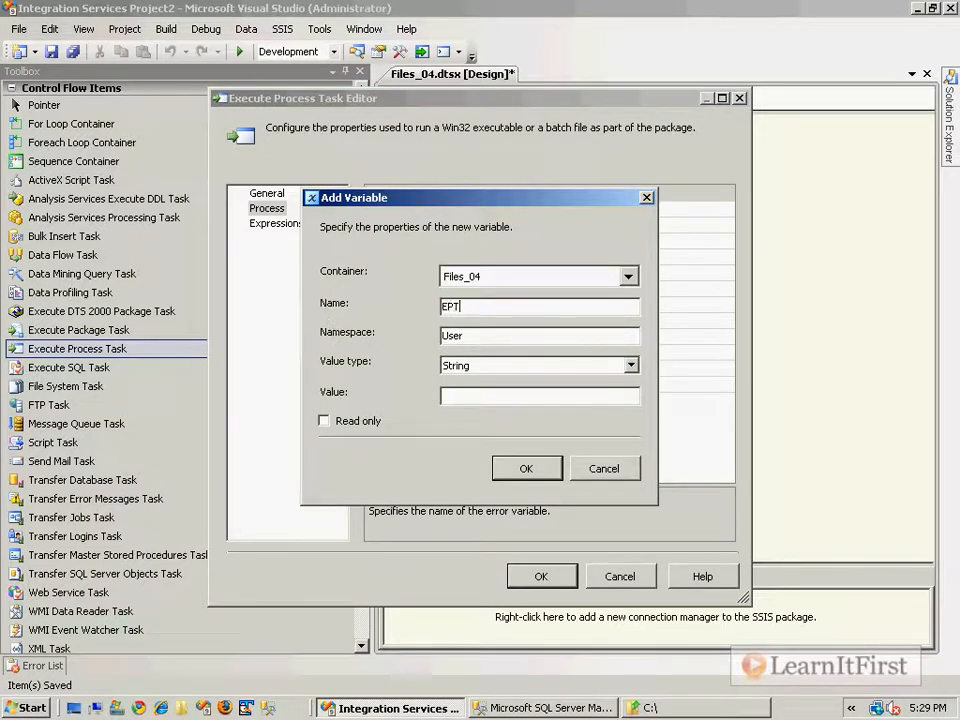
pyautogui.press('BackSpace')
pyautogui.press('BackSpace')
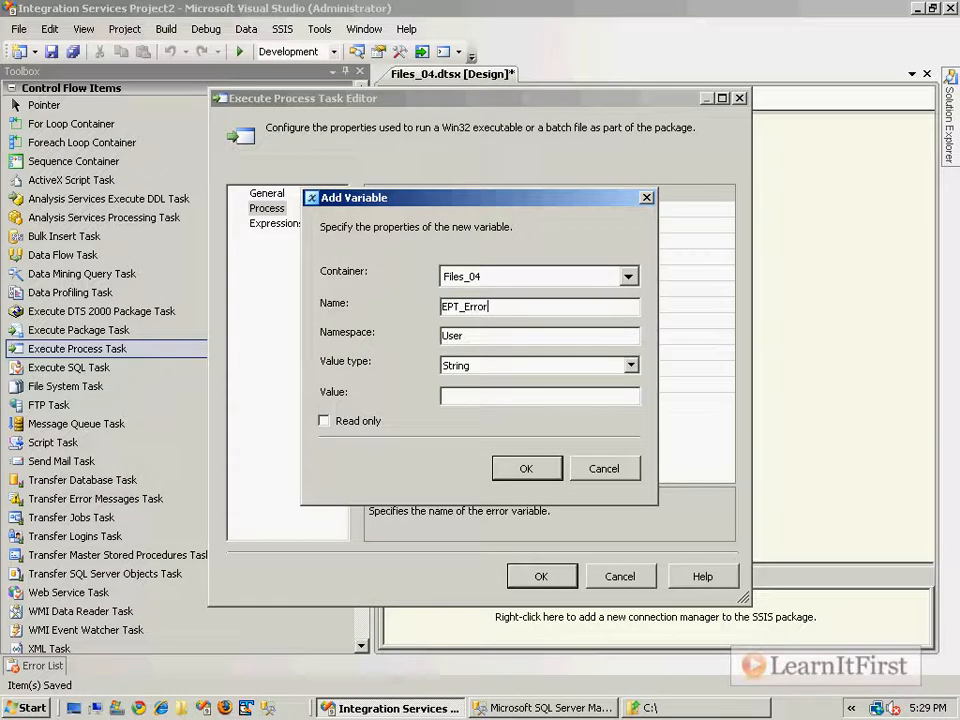
pyautogui.press('Return')
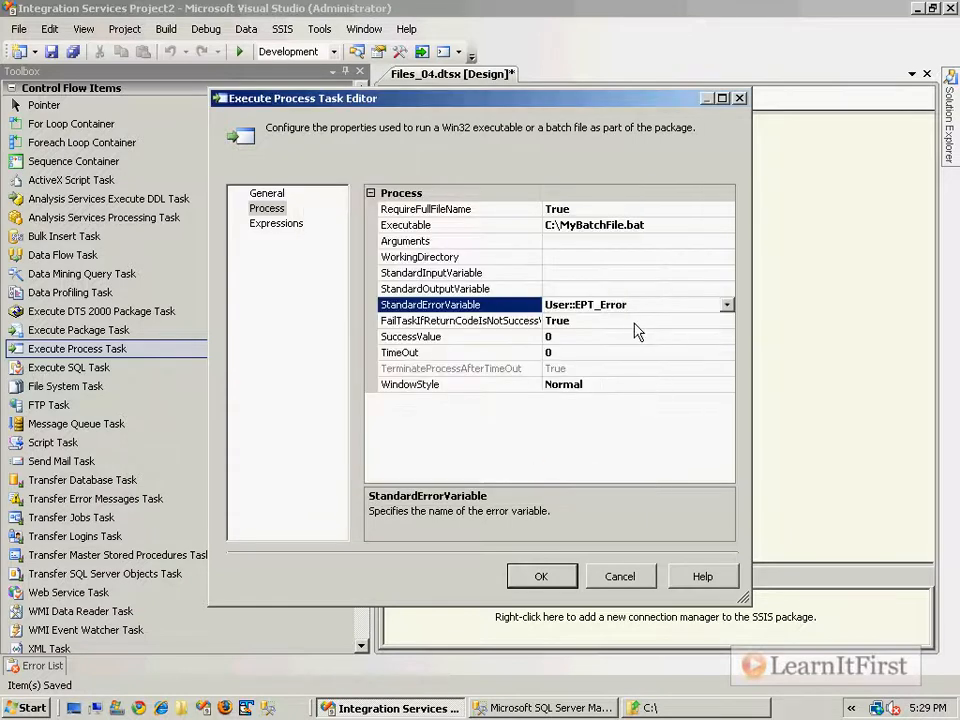
# - Assign a new EPT_Output variable to StandardOutputVariable
pyautogui.click(512, 290)
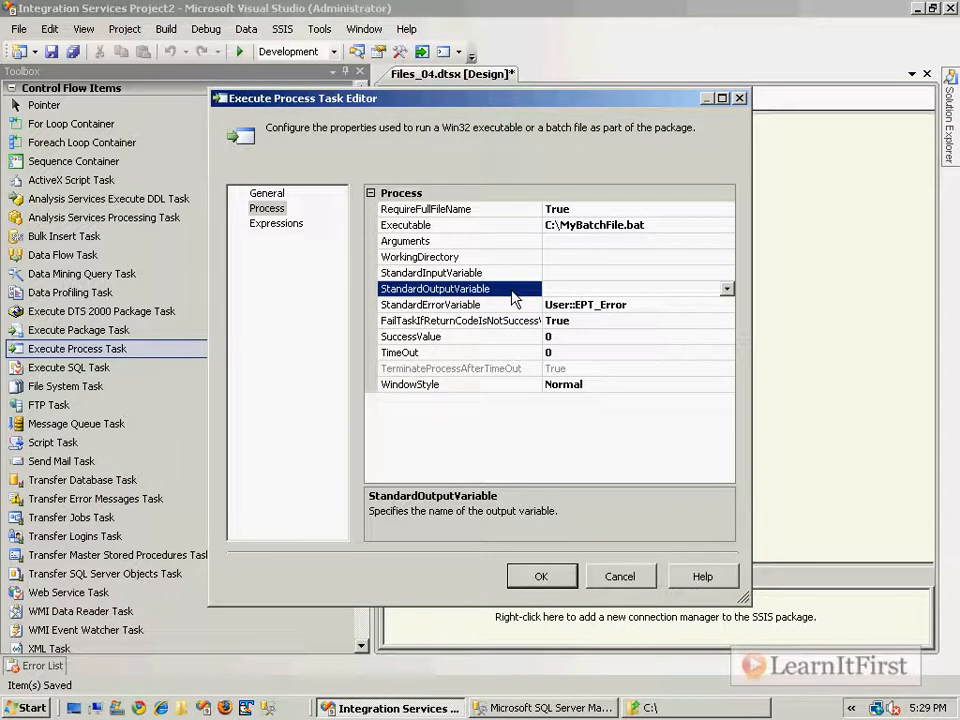
pyautogui.click(726, 289)
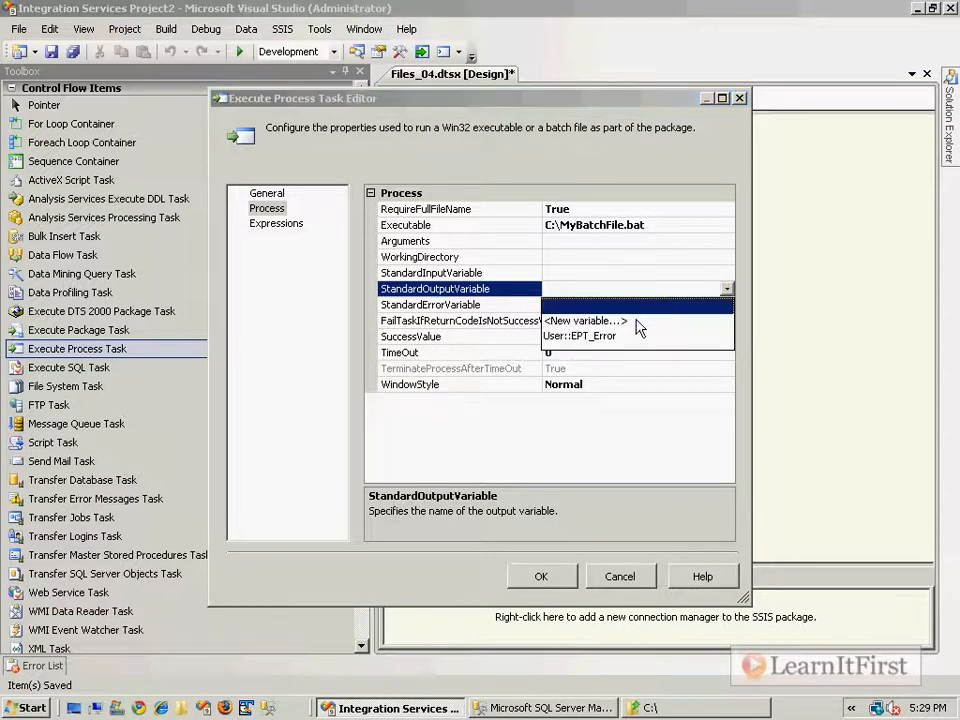
pyautogui.click(586, 321)
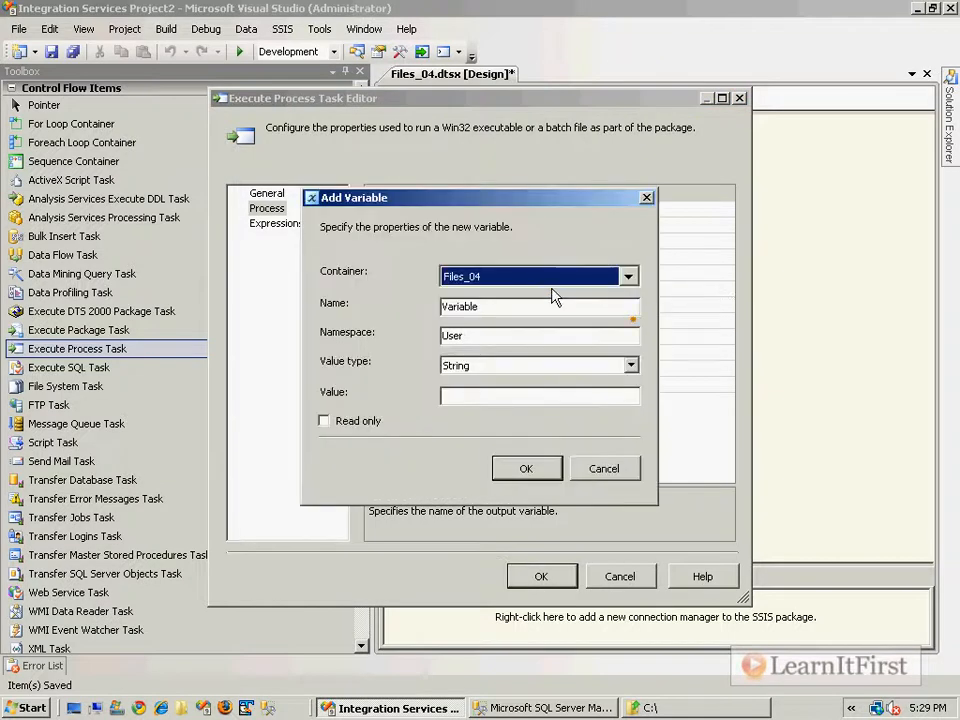
pyautogui.doubleClick(500, 307)
pyautogui.write('EPT_Output')
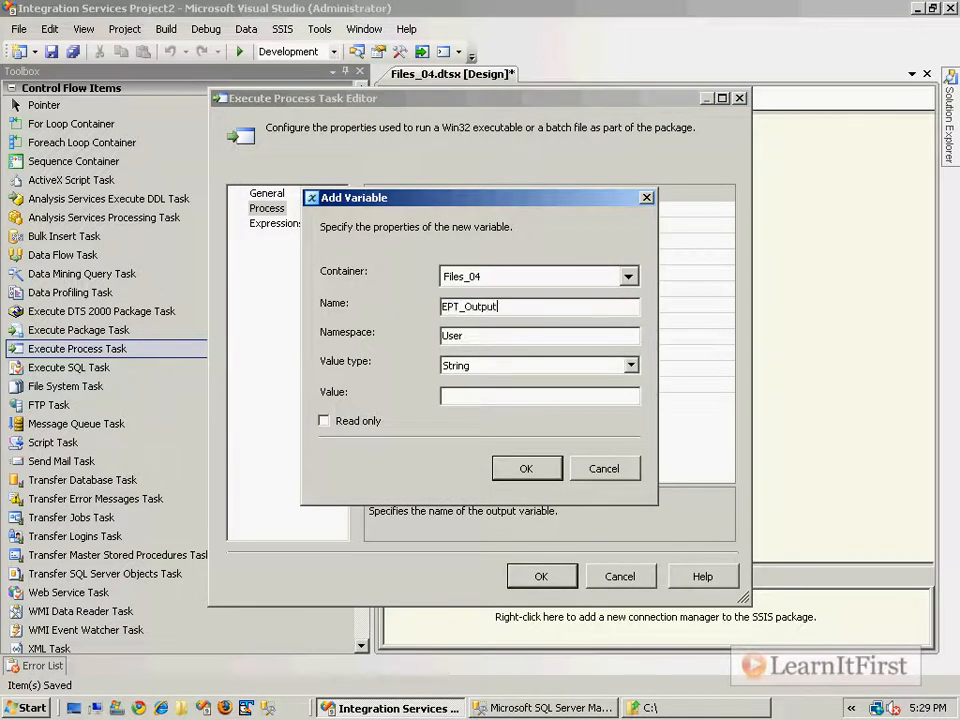
pyautogui.press('Return')
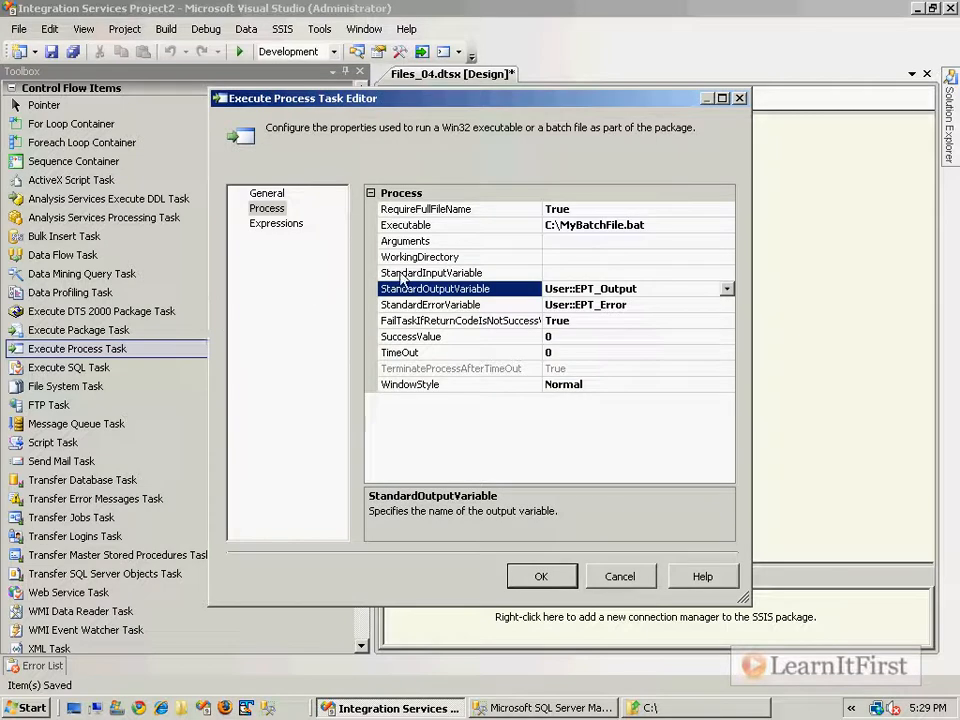
pyautogui.click(515, 276)
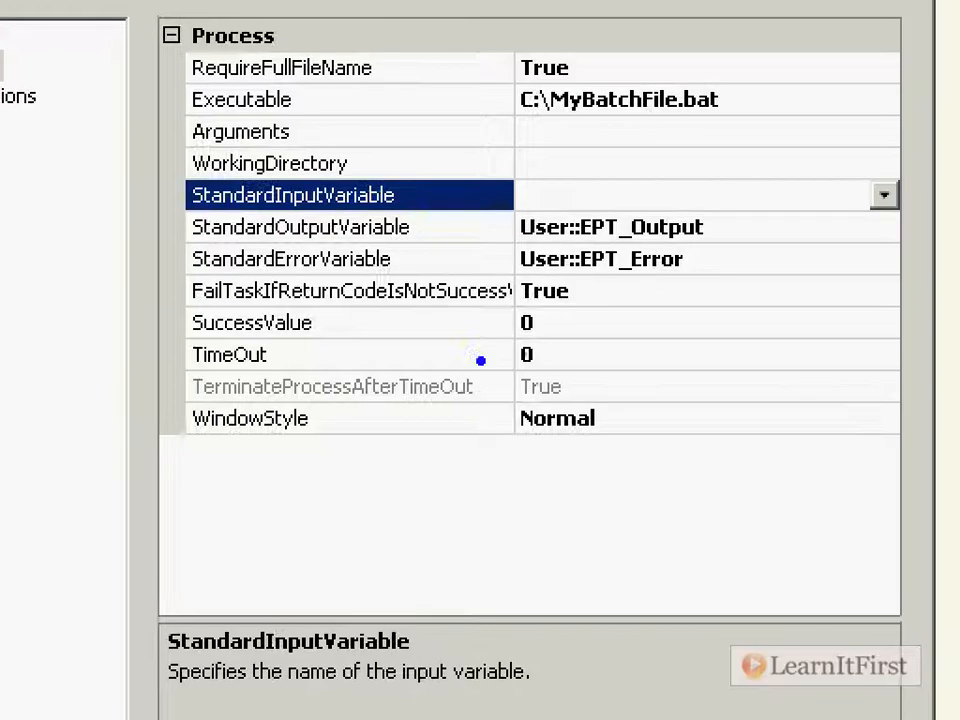
# - Review the TimeOut property and keep WindowStyle set to Normal
pyautogui.moveTo(555, 326); pyautogui.dragTo(604, 321)
pyautogui.moveTo(555, 325); pyautogui.dragTo(560, 336)
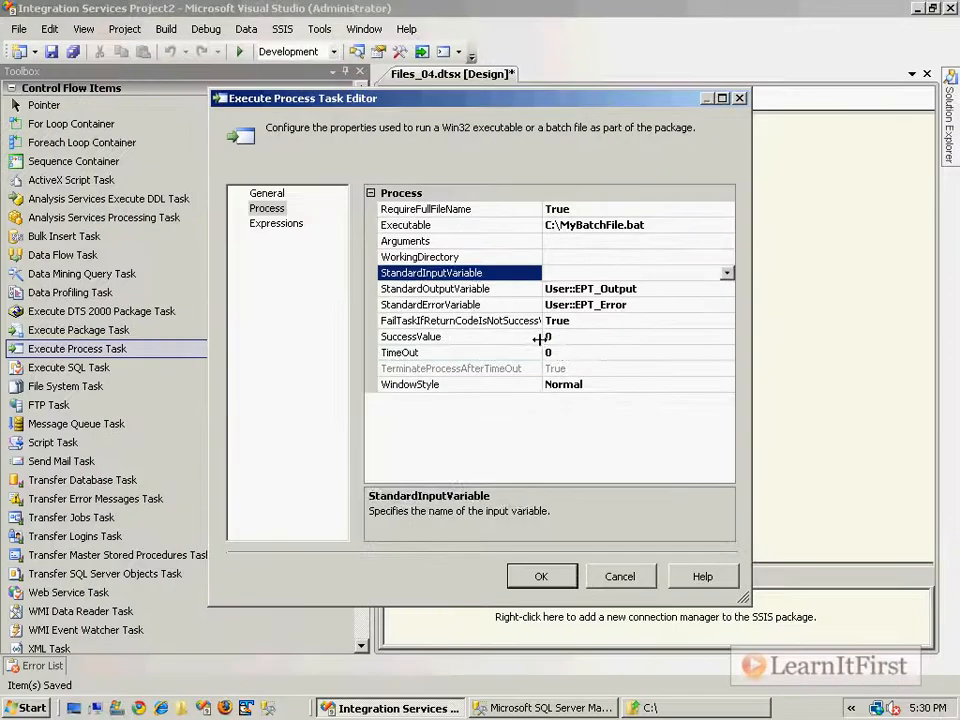
pyautogui.click(549, 352)
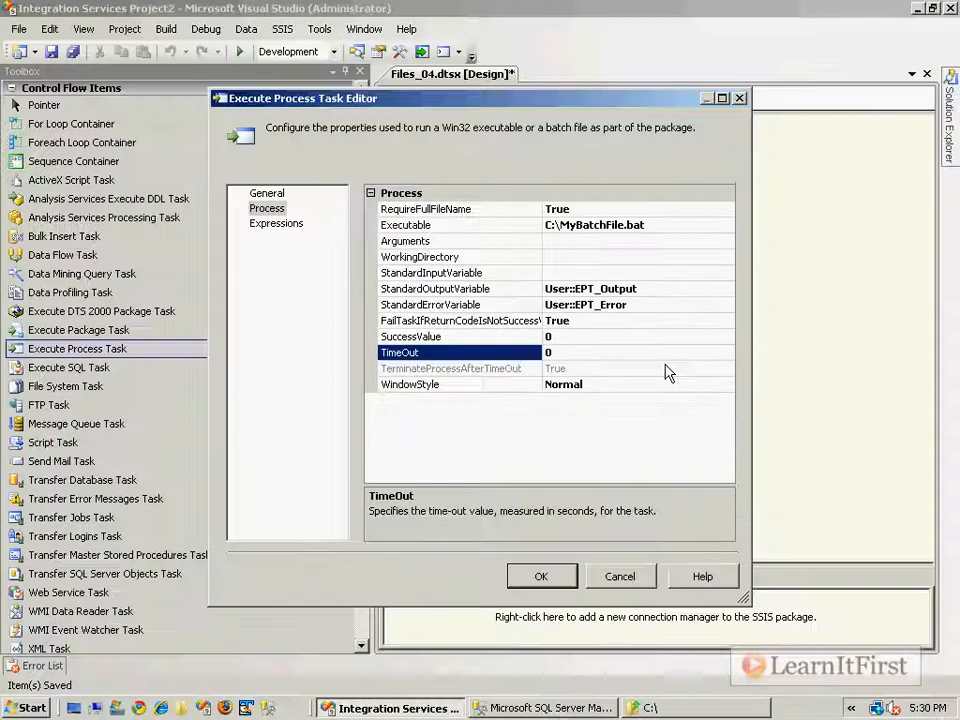
pyautogui.click(654, 383)
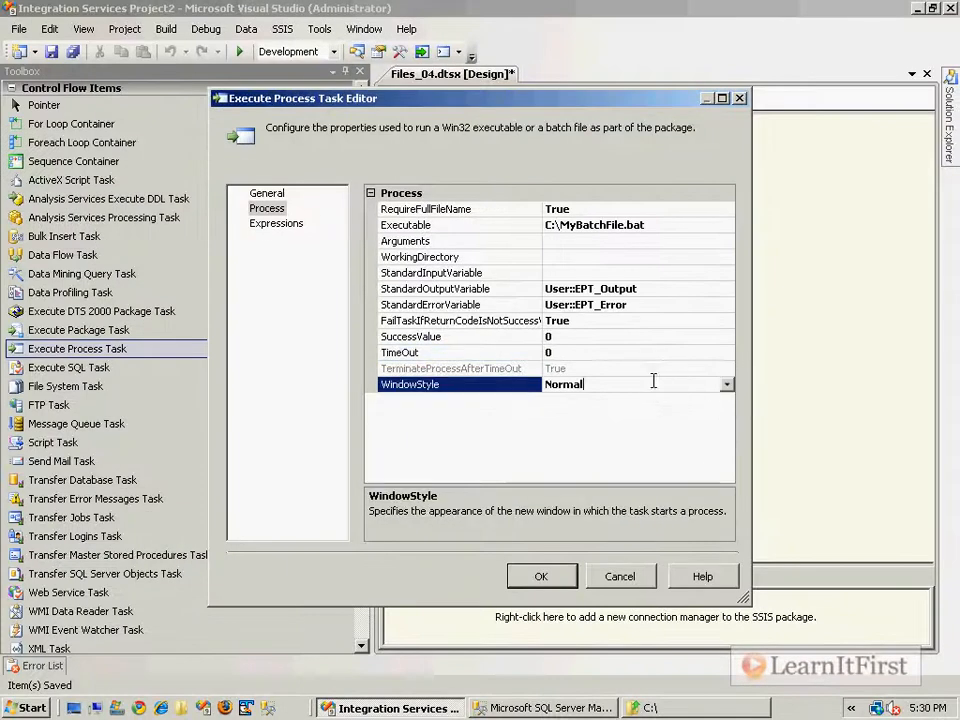
pyautogui.click(726, 384)
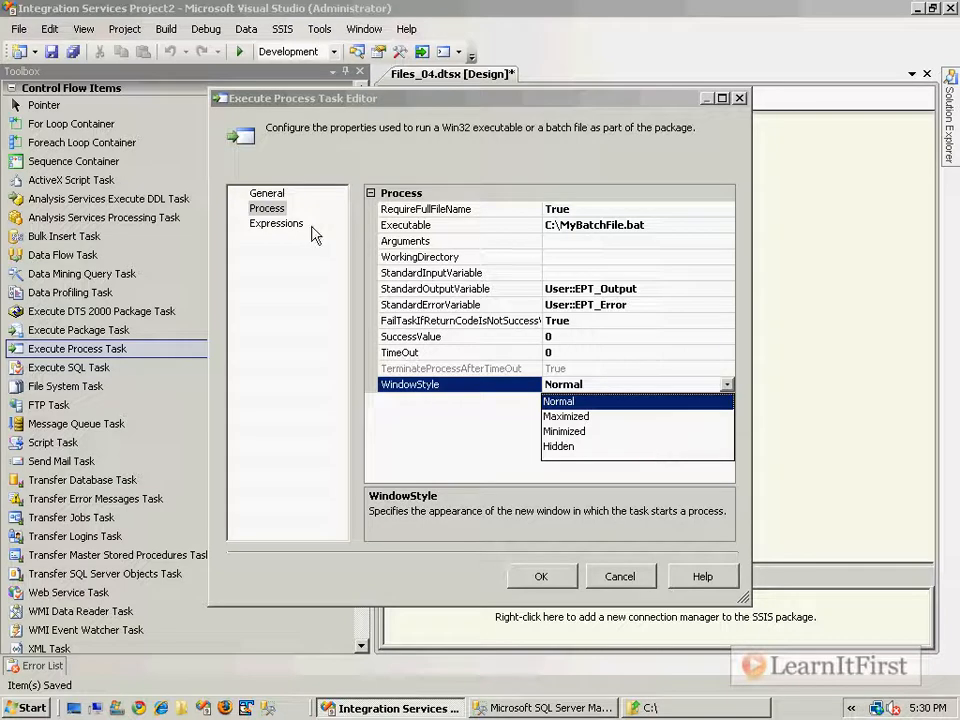
pyautogui.click(674, 252)
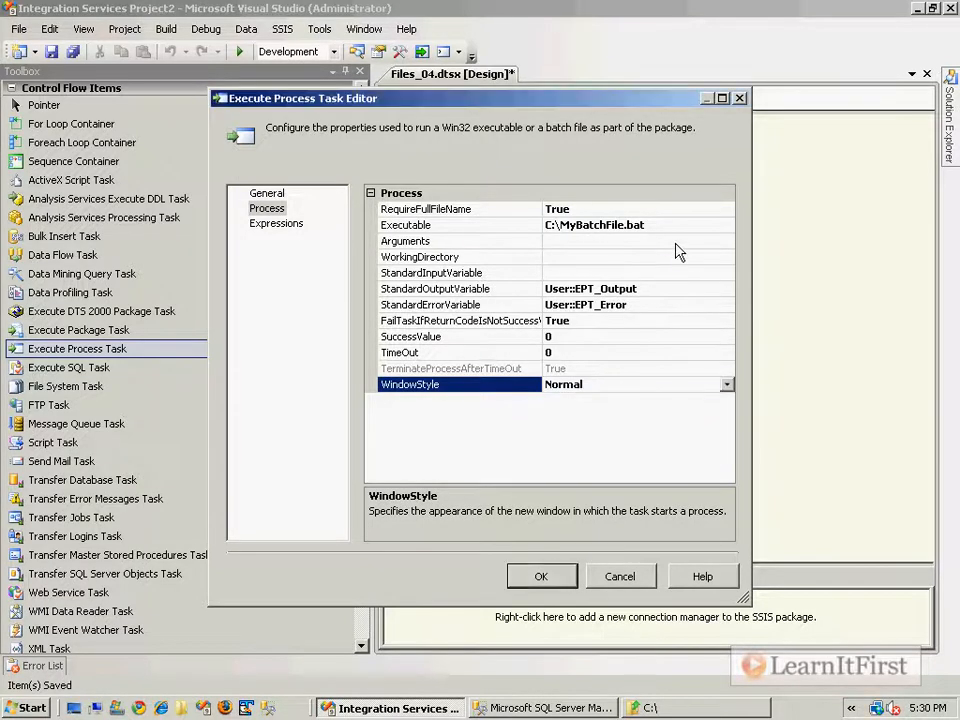
pyautogui.click(681, 242)
# - Save Files_04.dtsx and run it in debug mode with F5
pyautogui.hotkey('ctrl', 's')
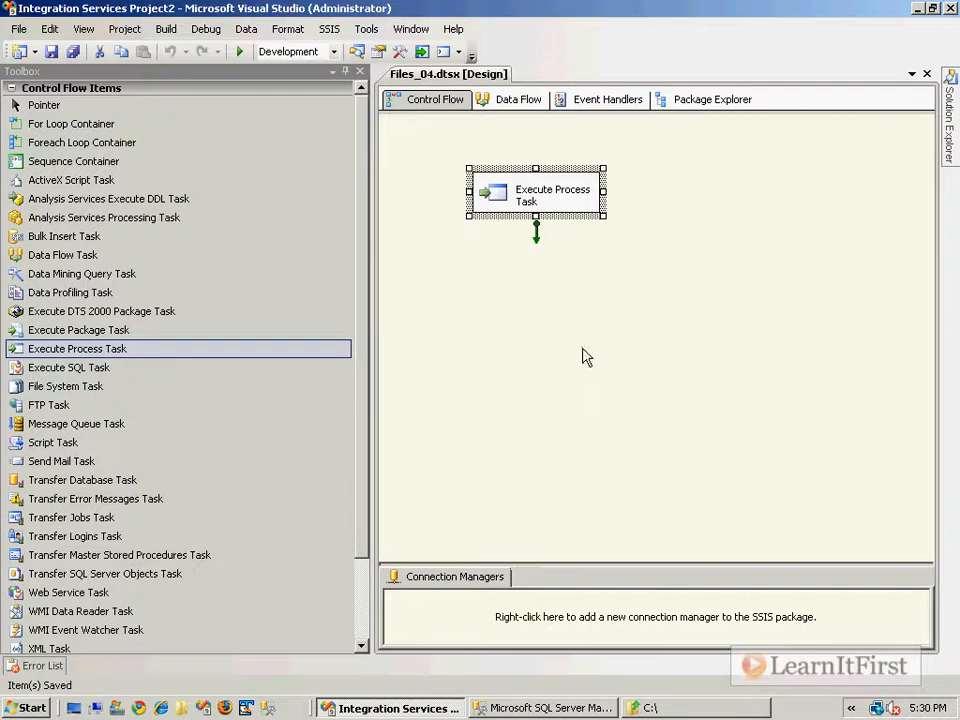
pyautogui.click(585, 356)
pyautogui.press('F5')
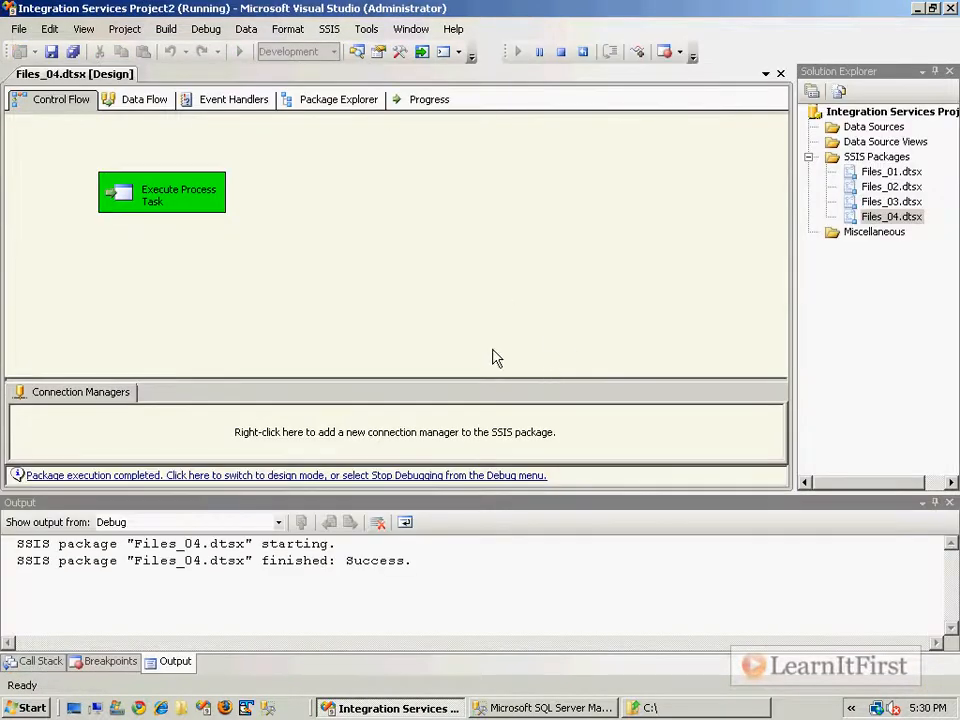
# - Check the InBatchFile folder, then delete it and MyBatchFile.bat from C:\
pyautogui.click(648, 707)
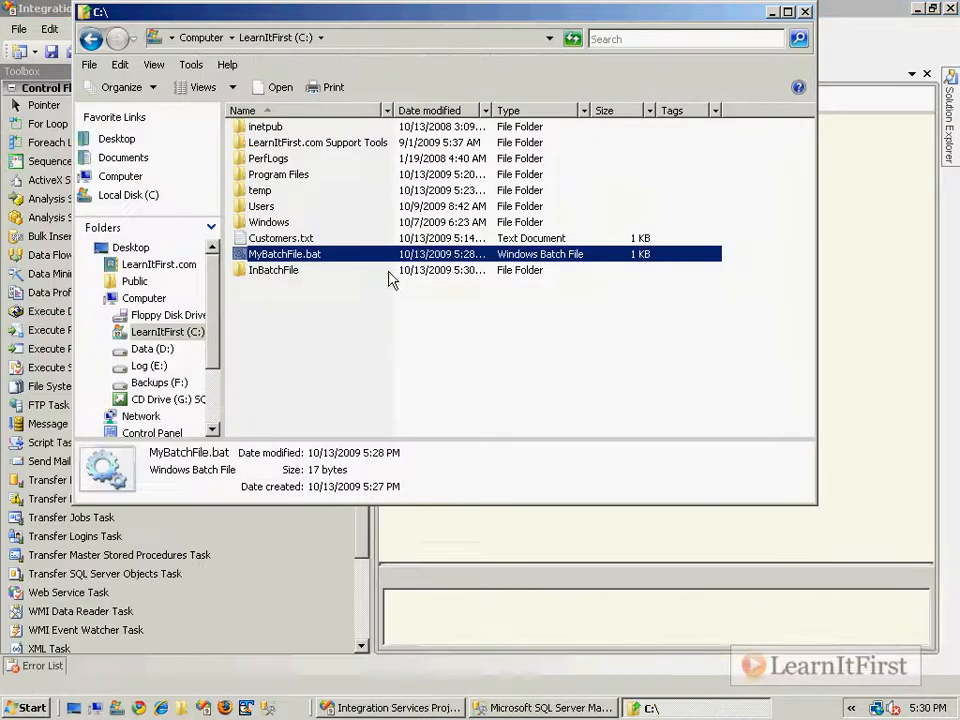
pyautogui.doubleClick(279, 271)
pyautogui.click(303, 265)
pyautogui.press('BackSpace')
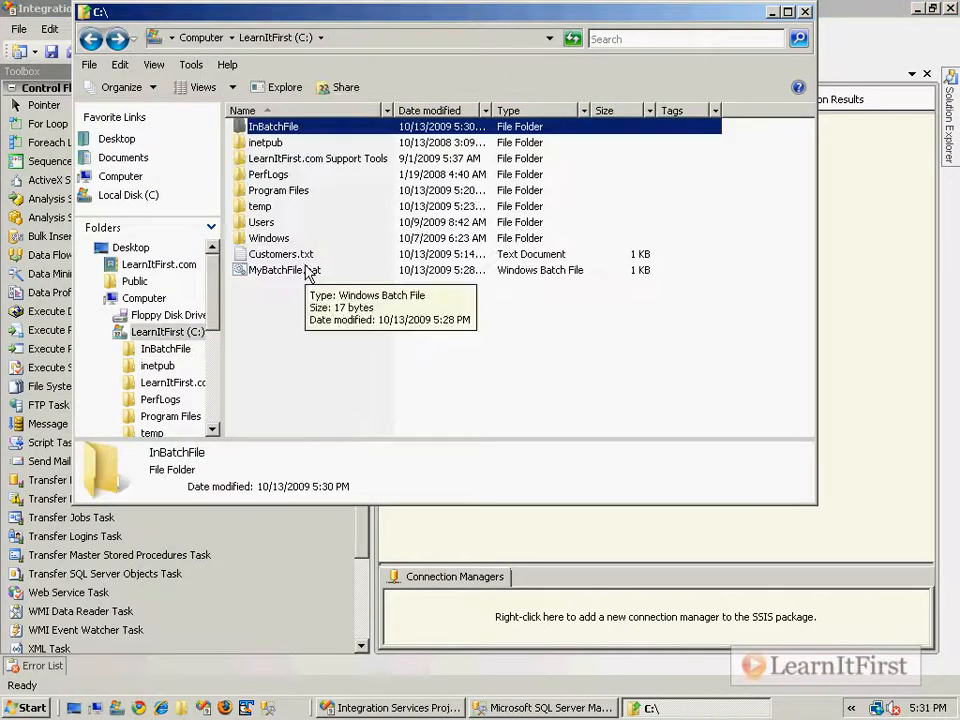
pyautogui.click(305, 271)
pyautogui.keyDown('ctrl'); pyautogui.click(278, 130); pyautogui.keyUp('ctrl')
pyautogui.rightClick(280, 133)
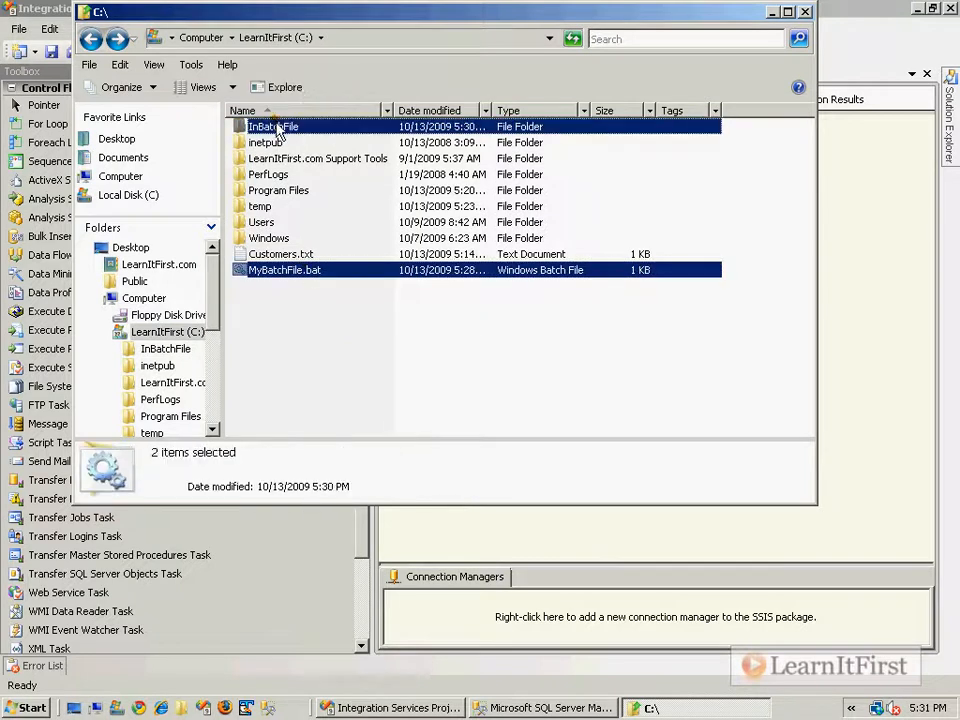
pyautogui.click(310, 350)
pyautogui.click(565, 372)
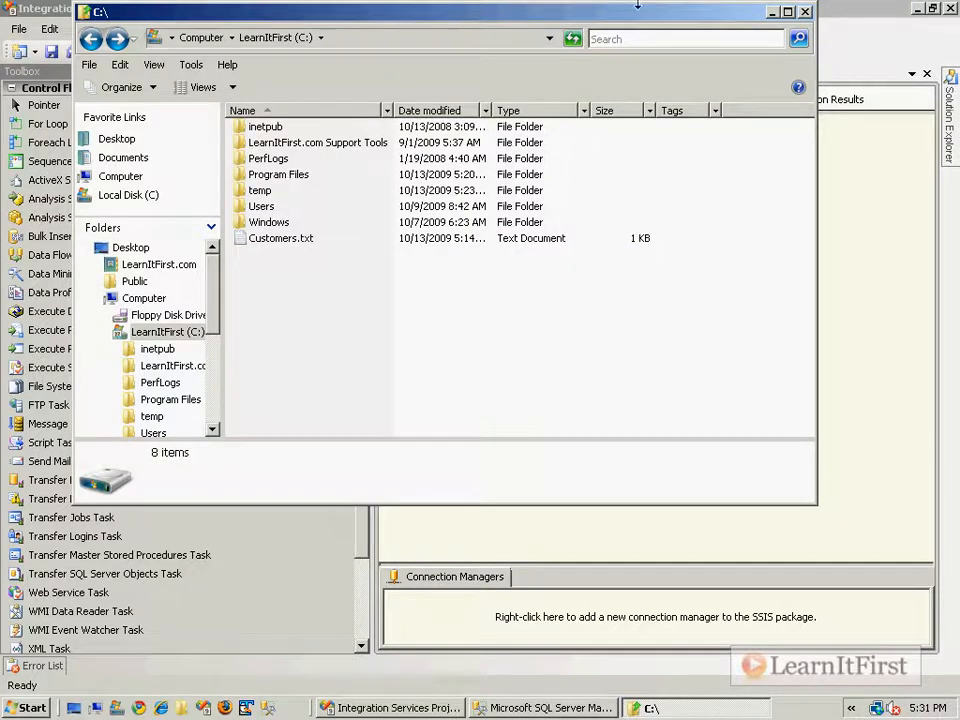
# - Open the Start menu's list of all installed programs
pyautogui.click(30, 708)
pyautogui.click(45, 643)
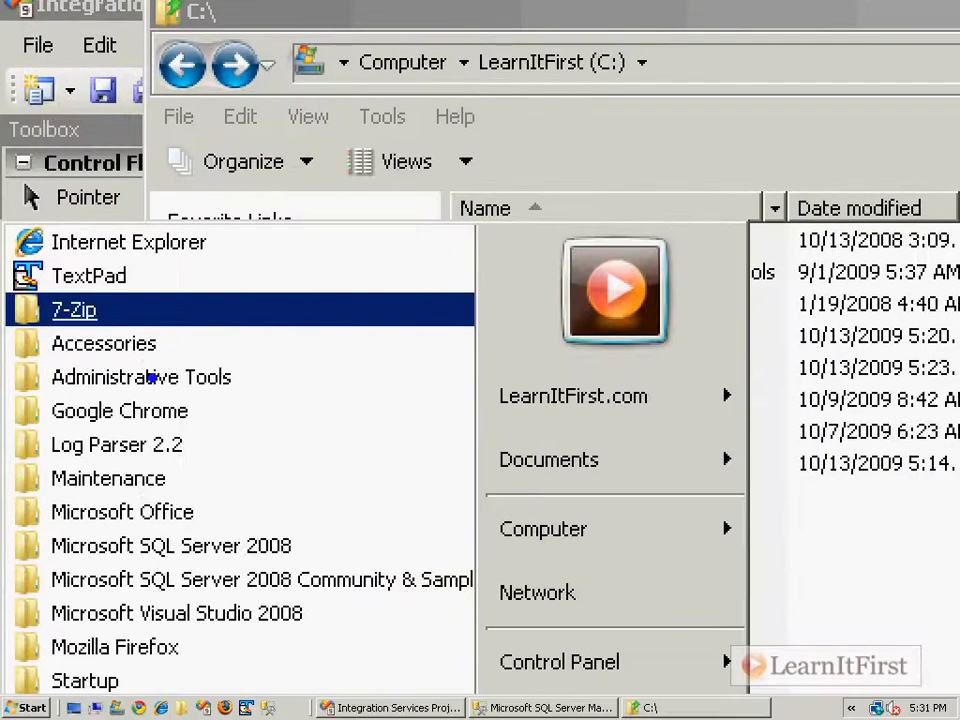
pyautogui.moveTo(6, 274)
pyautogui.mouseDown()
pyautogui.moveTo(9, 290)
pyautogui.moveTo(136, 358)
pyautogui.moveTo(149, 263)
pyautogui.moveTo(8, 263)
pyautogui.mouseUp()
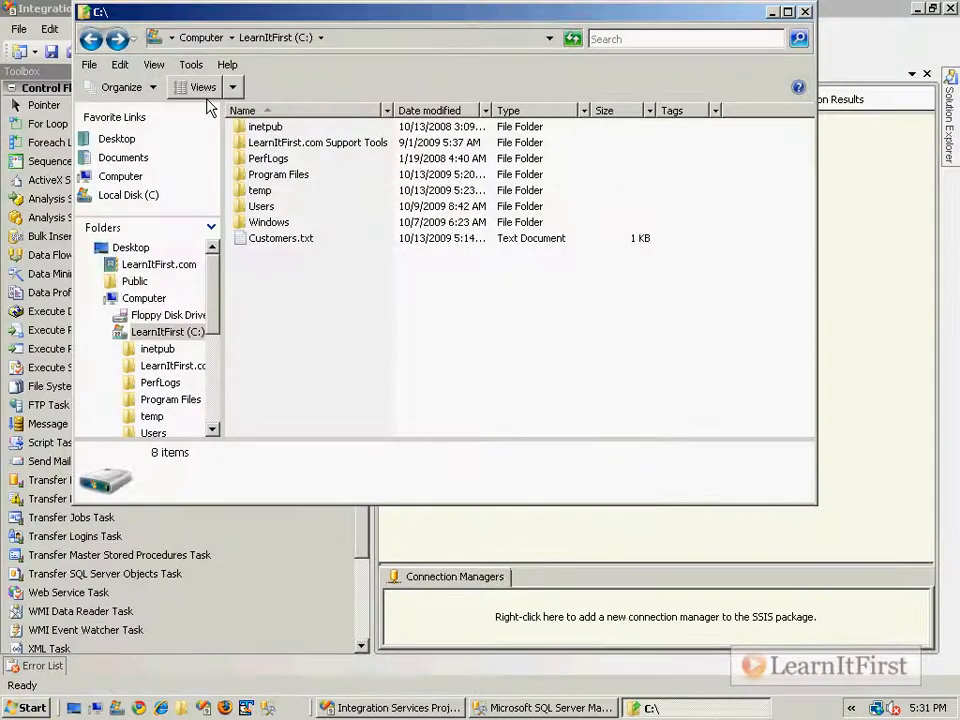
# - Browse to C:\Program Files\7-Zip and open the 7-zip.chm help file
pyautogui.doubleClick(300, 177)
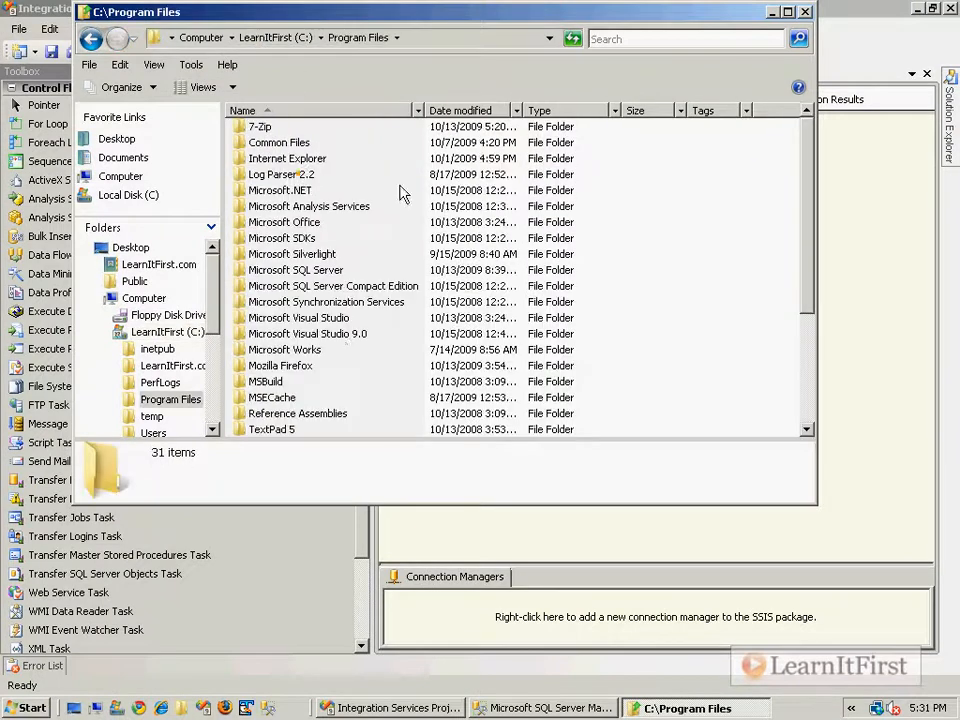
pyautogui.scroll(-4, 337, 345)
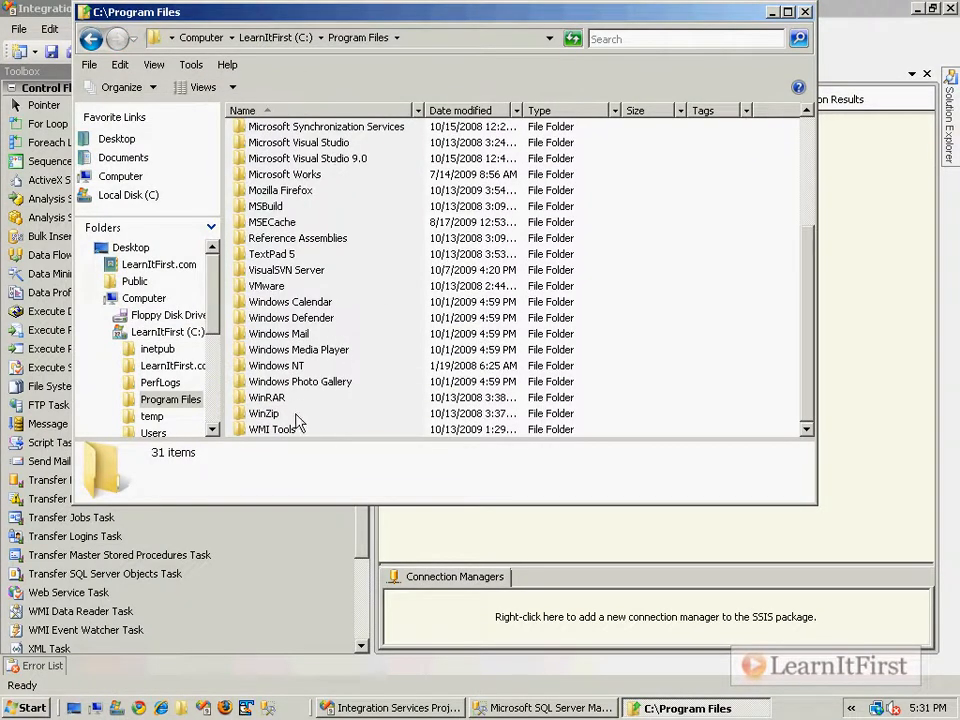
pyautogui.scroll(4, 290, 372)
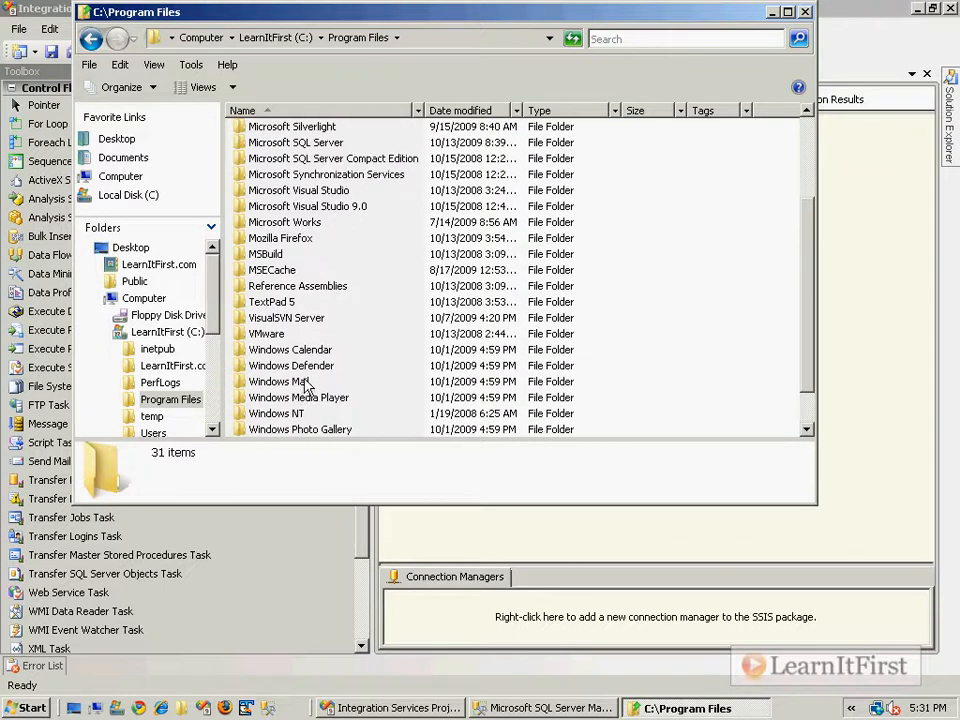
pyautogui.doubleClick(256, 126)
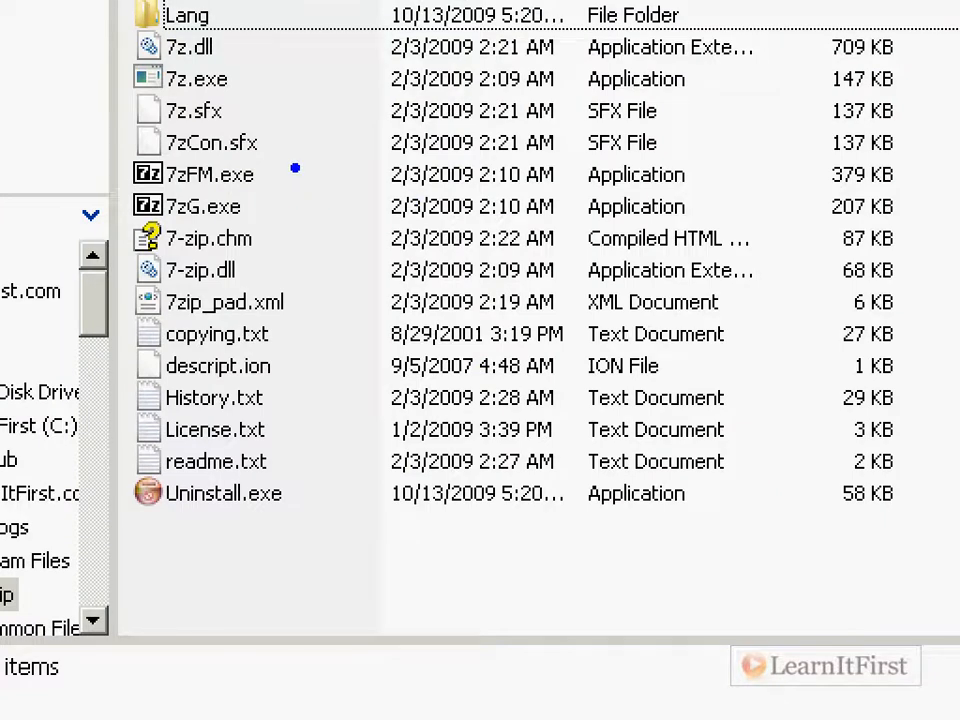
pyautogui.moveTo(88, 47)
pyautogui.mouseDown()
pyautogui.moveTo(230, 115)
pyautogui.moveTo(310, 124)
pyautogui.mouseUp()
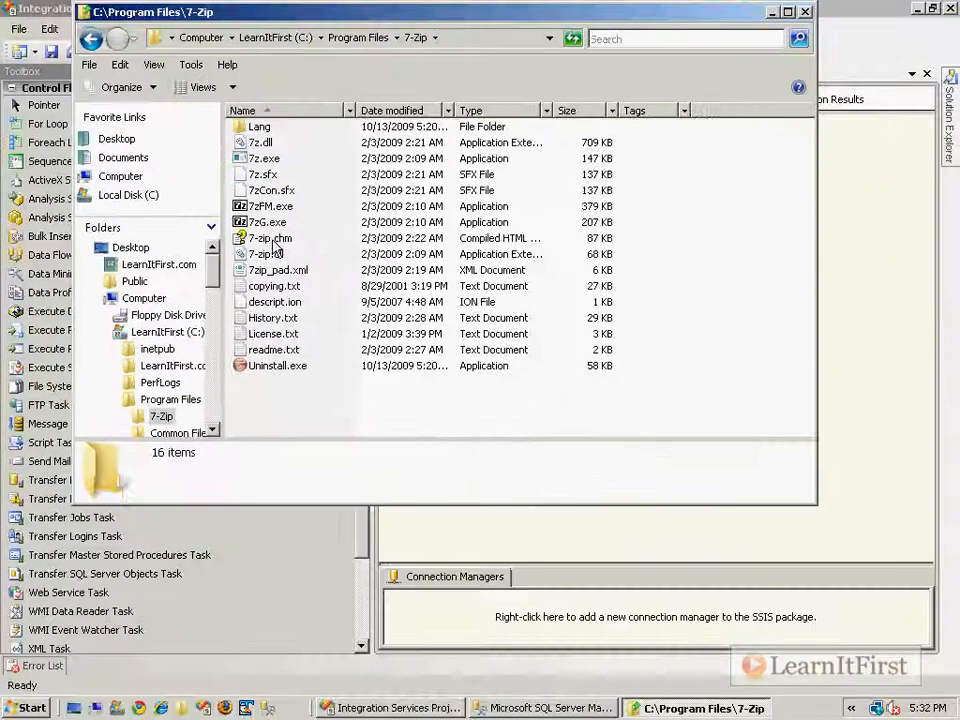
pyautogui.doubleClick(208, 238)
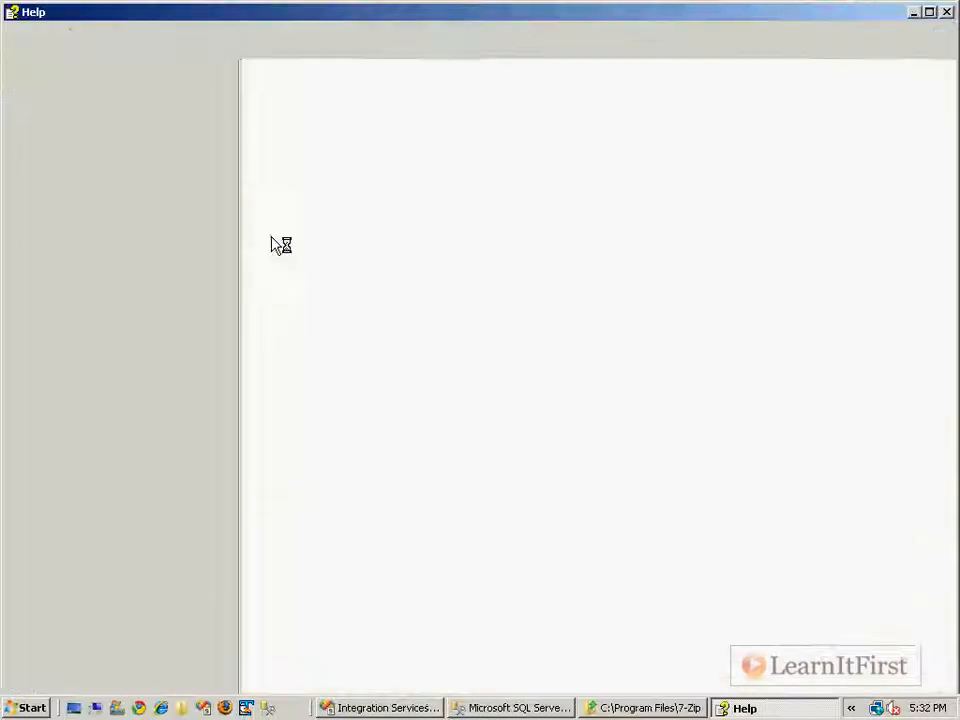
# - Browse the Command Line Version > Commands pages, read the a (Add) examples, and close Help
pyautogui.click(21, 146)
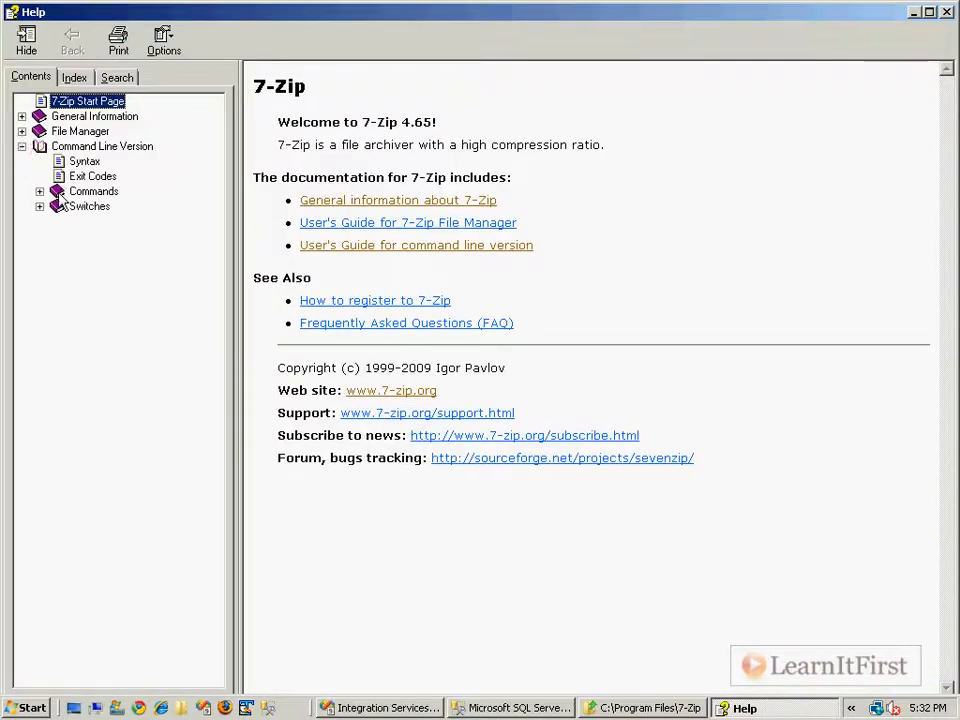
pyautogui.click(40, 191)
pyautogui.click(102, 206)
pyautogui.click(106, 221)
pyautogui.click(100, 266)
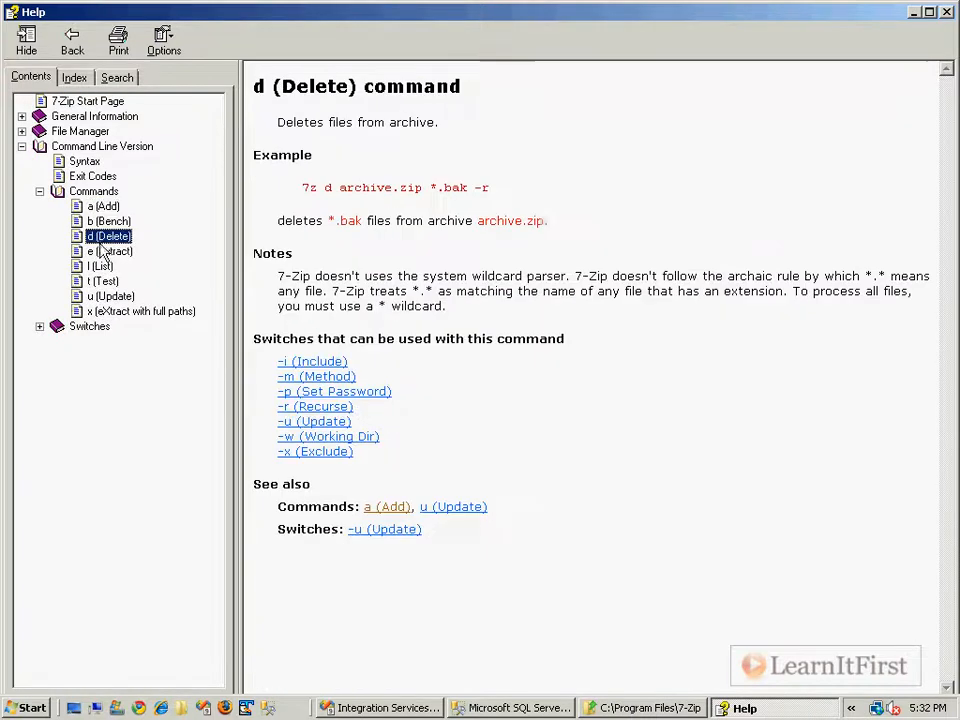
pyautogui.click(102, 281)
pyautogui.click(104, 296)
pyautogui.click(101, 284)
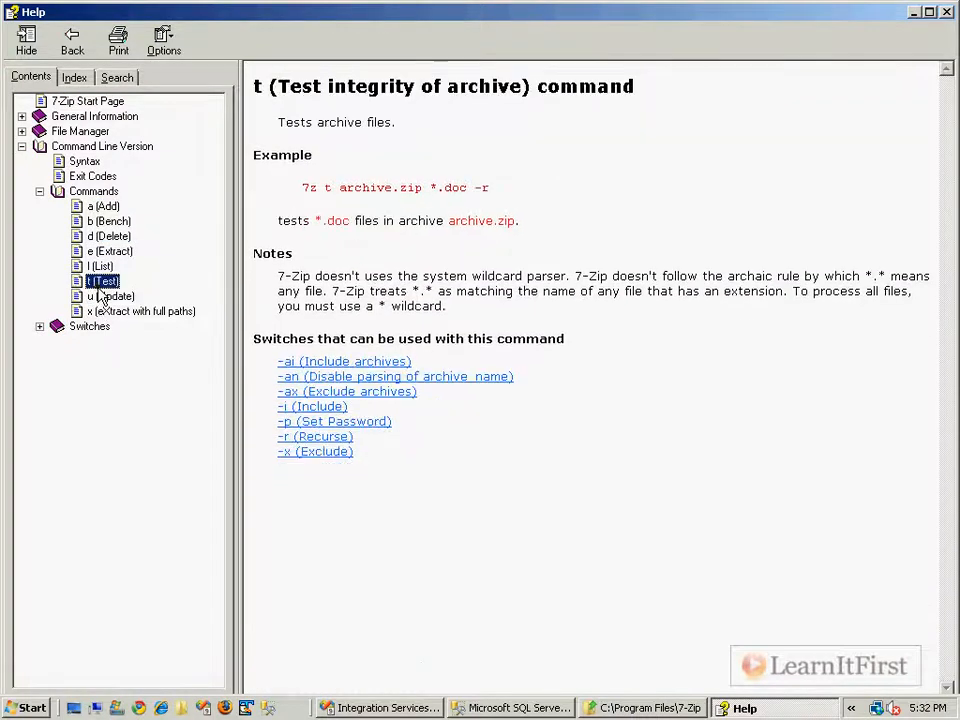
pyautogui.click(103, 206)
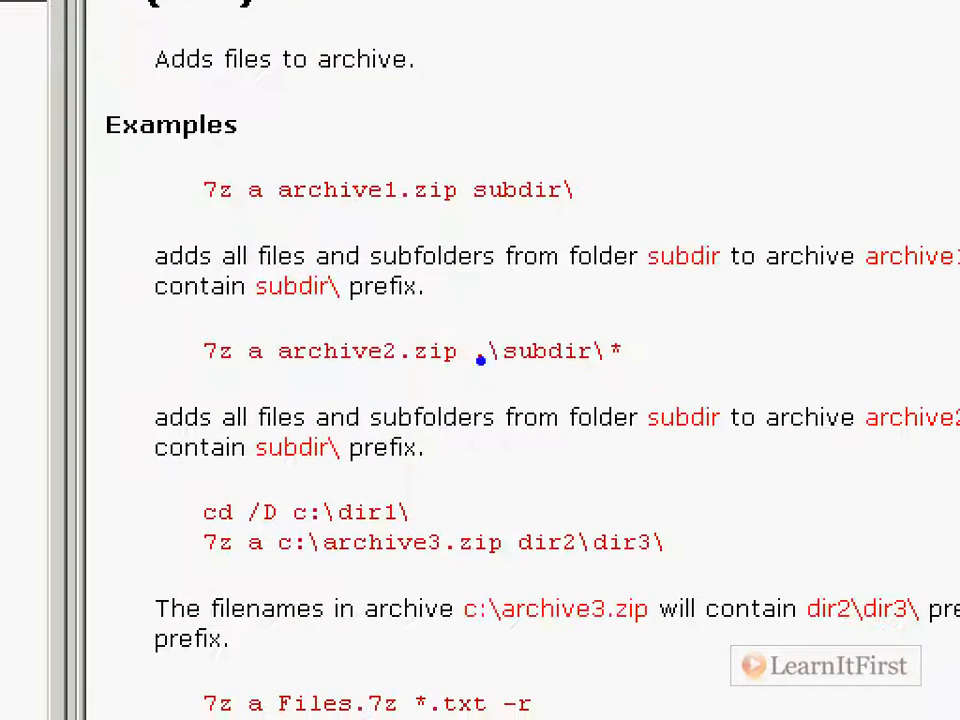
pyautogui.moveTo(178, 168)
pyautogui.mouseDown()
pyautogui.moveTo(364, 221)
pyautogui.moveTo(658, 198)
pyautogui.moveTo(257, 153)
pyautogui.moveTo(155, 167)
pyautogui.mouseUp()
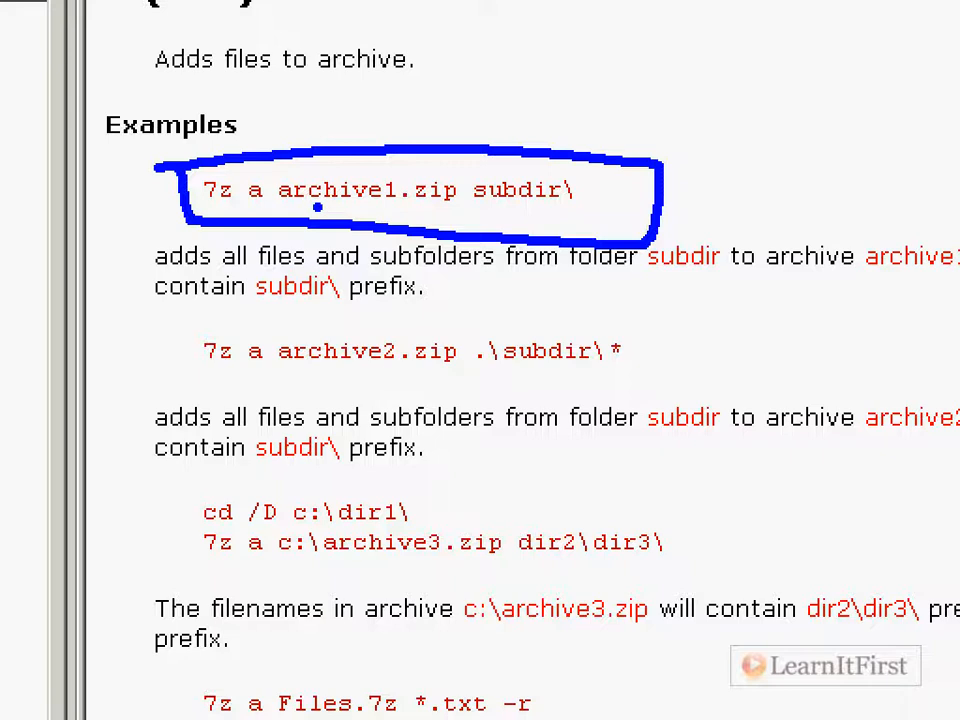
pyautogui.press('Escape')
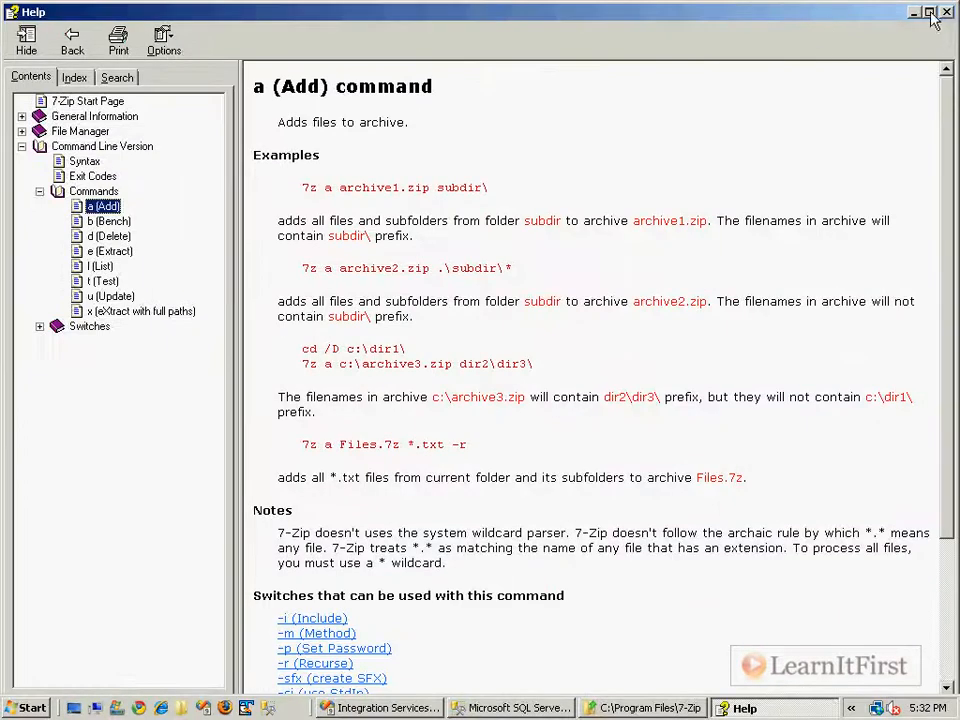
pyautogui.click(947, 15)
# - Close the 7-Zip window and delete the existing Execute Process Task
pyautogui.click(807, 12)
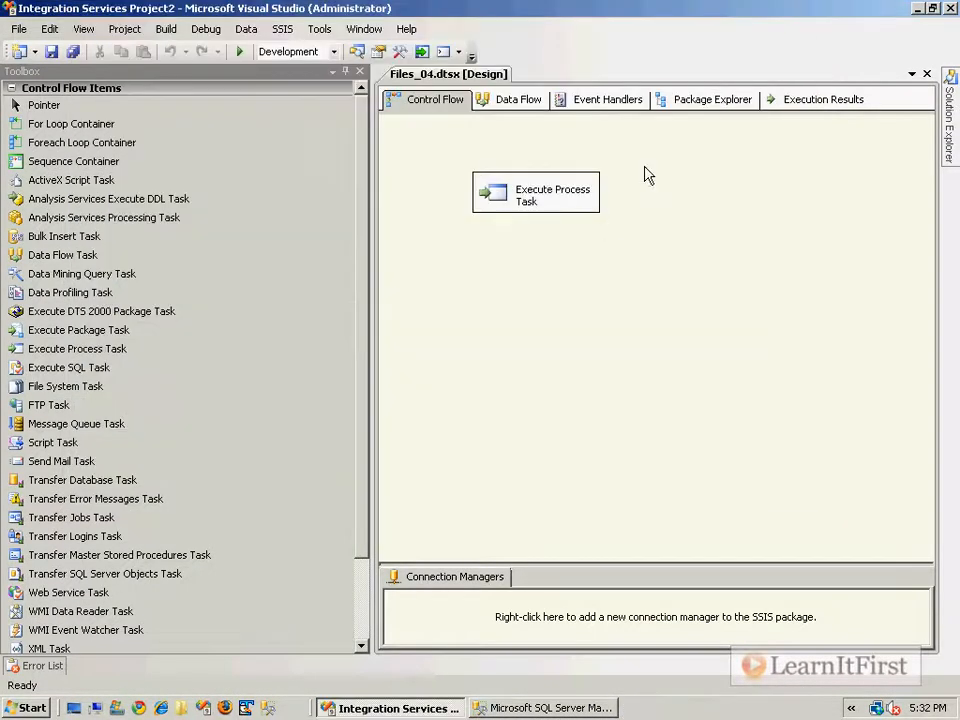
pyautogui.click(551, 197)
pyautogui.rightClick(572, 194)
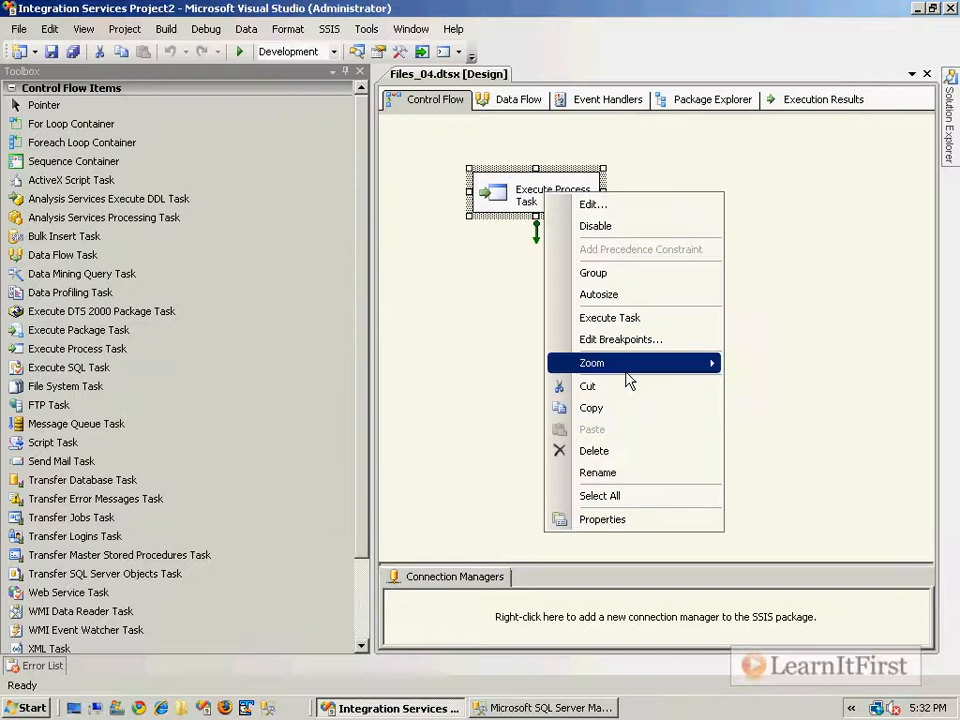
pyautogui.click(617, 449)
pyautogui.click(637, 392)
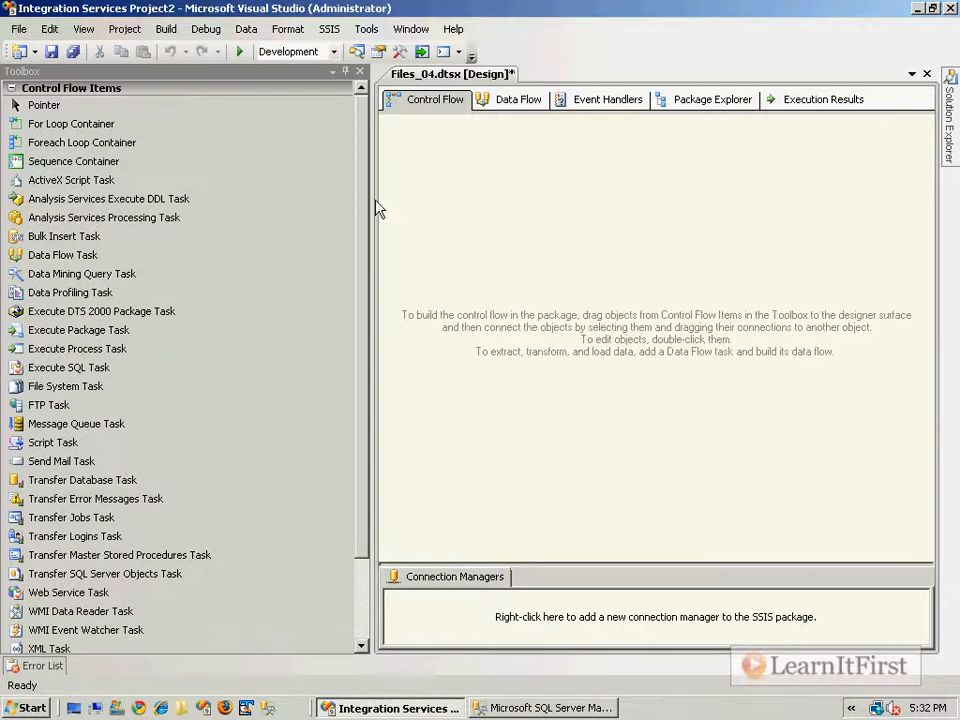
# - Add an FTP Task with a new FTP connection to ftp.learnitfirst.com, entering the login user name
pyautogui.moveTo(48, 405); pyautogui.dragTo(497, 213)
pyautogui.doubleClick(497, 213)
pyautogui.click(724, 210)
pyautogui.click(725, 209)
pyautogui.click(603, 236)
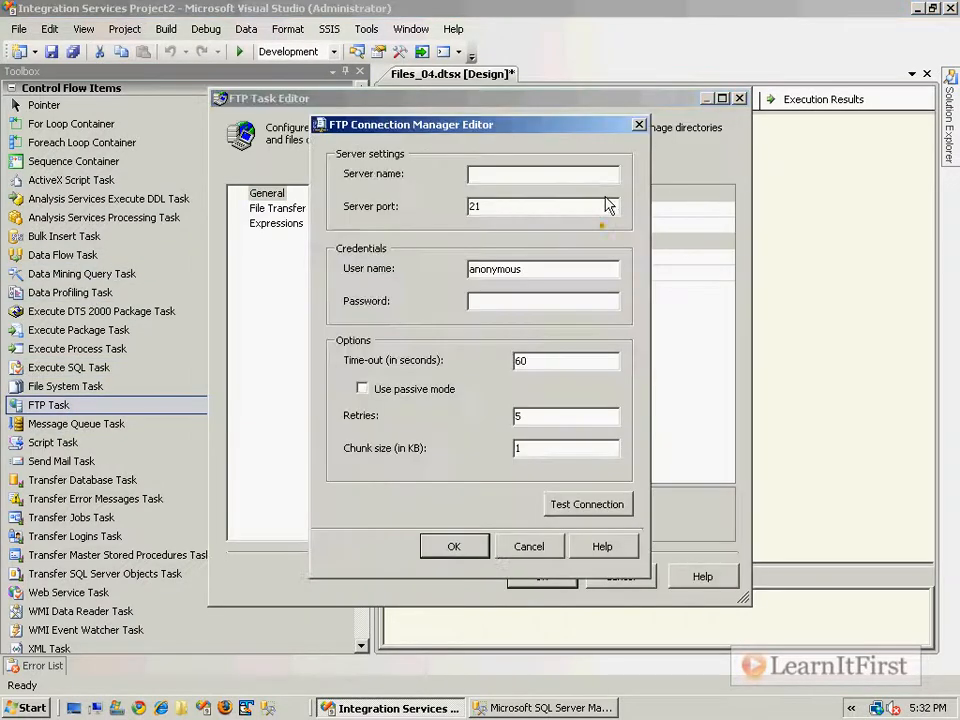
pyautogui.write('ftp.learnitfirst.com')
pyautogui.press('Tab')
pyautogui.press('Tab')
pyautogui.click(567, 269)
pyautogui.doubleClick(567, 269)
pyautogui.write('55******')
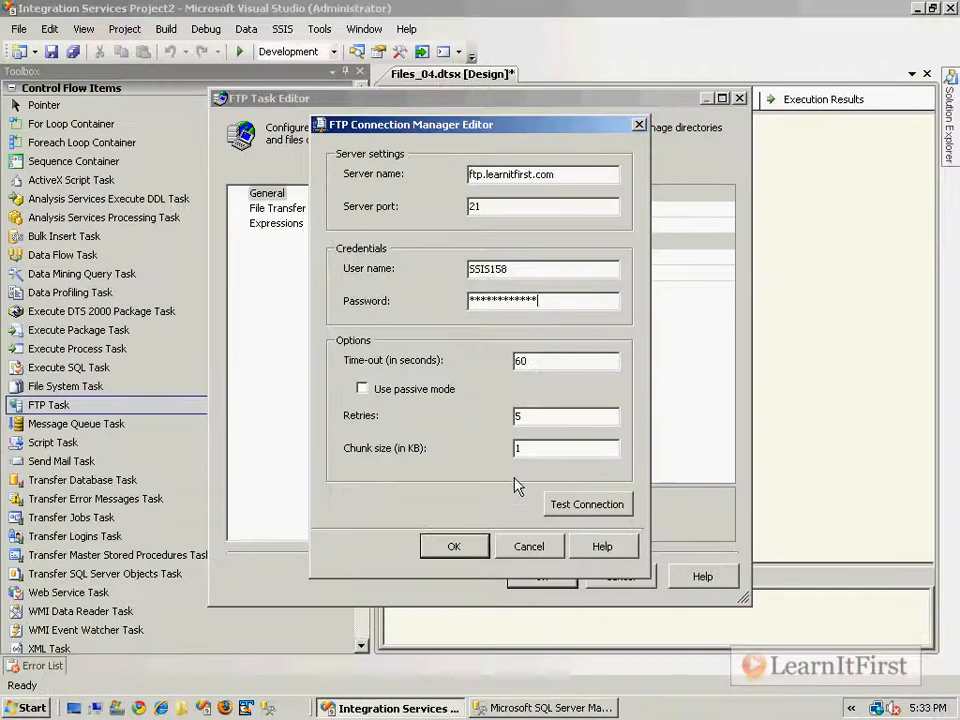
pyautogui.click(452, 545)
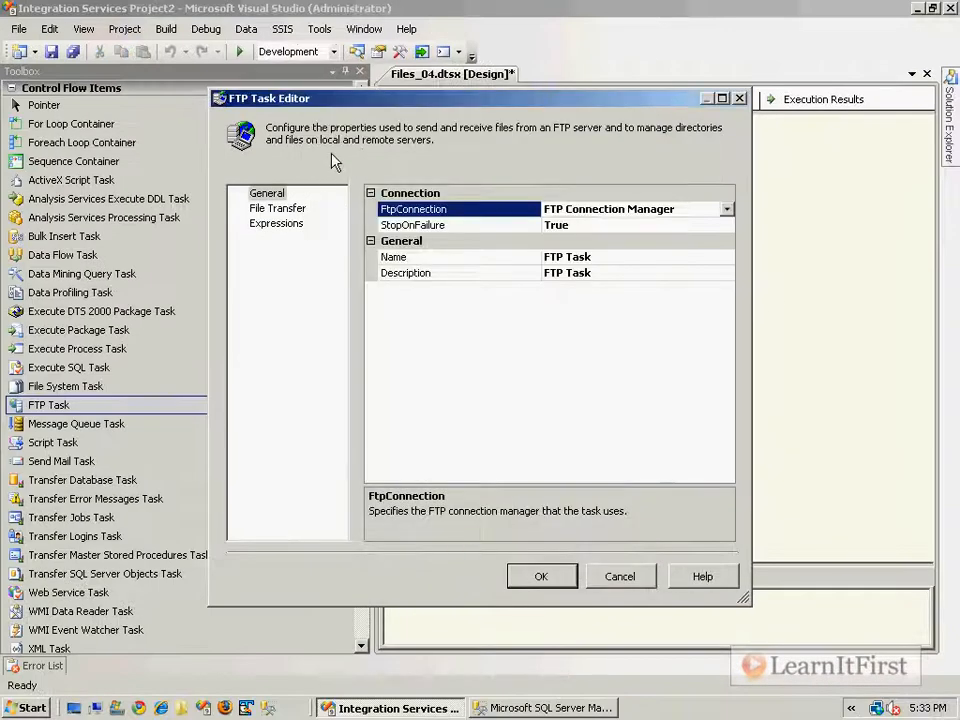
# - Set the FTP operation to Receive files with remote path /Chapter4/Customers.txt
pyautogui.click(277, 208)
pyautogui.click(729, 257)
pyautogui.click(729, 257)
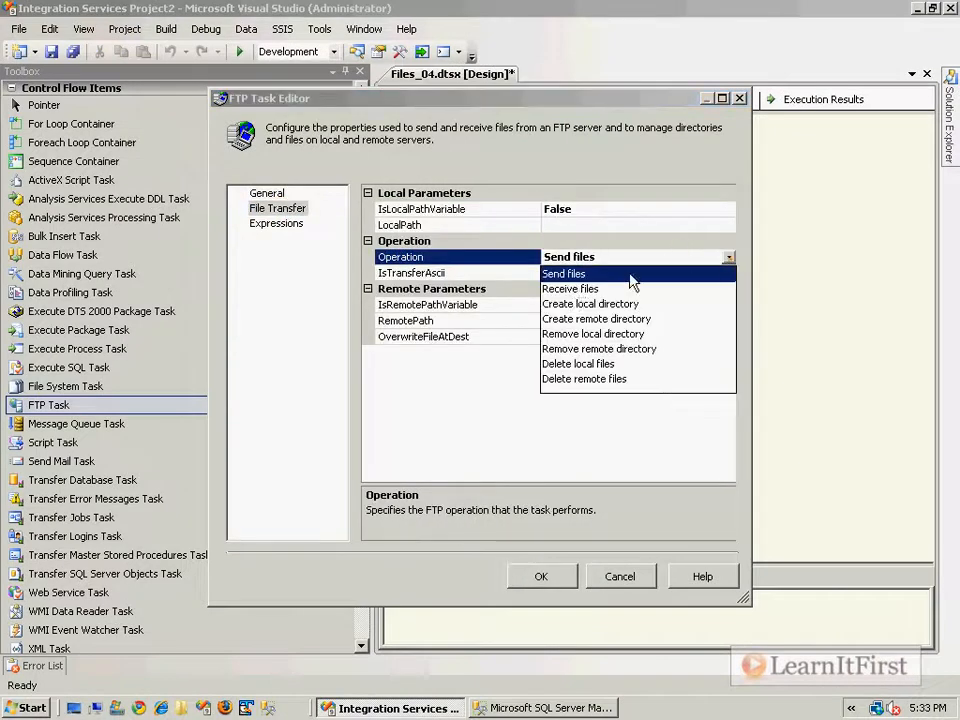
pyautogui.click(578, 288)
pyautogui.click(645, 336)
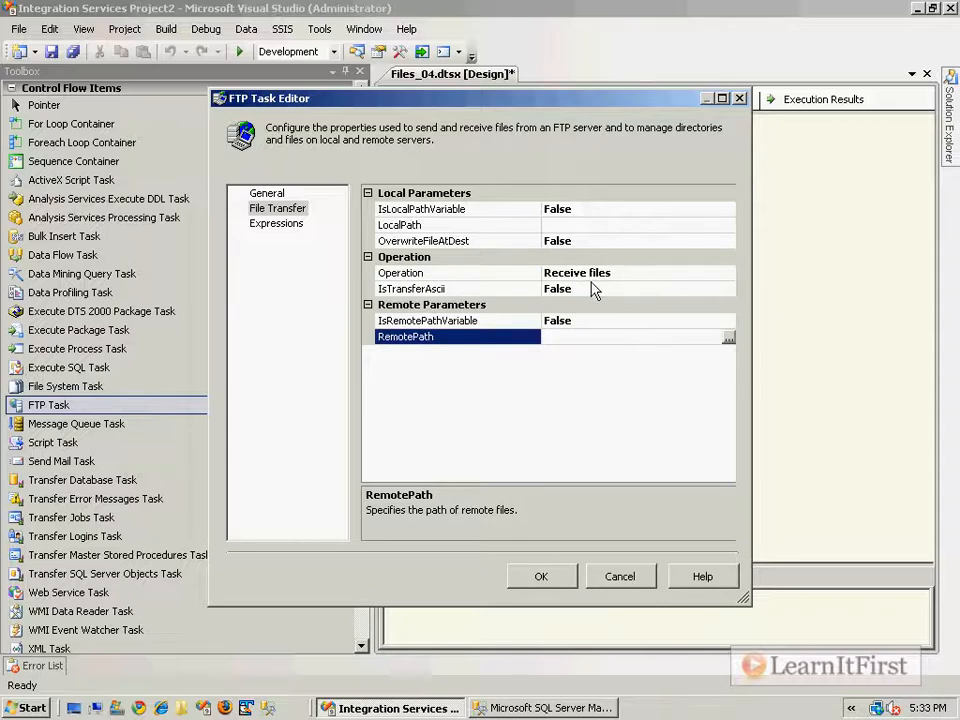
pyautogui.click(728, 337)
pyautogui.click(338, 239)
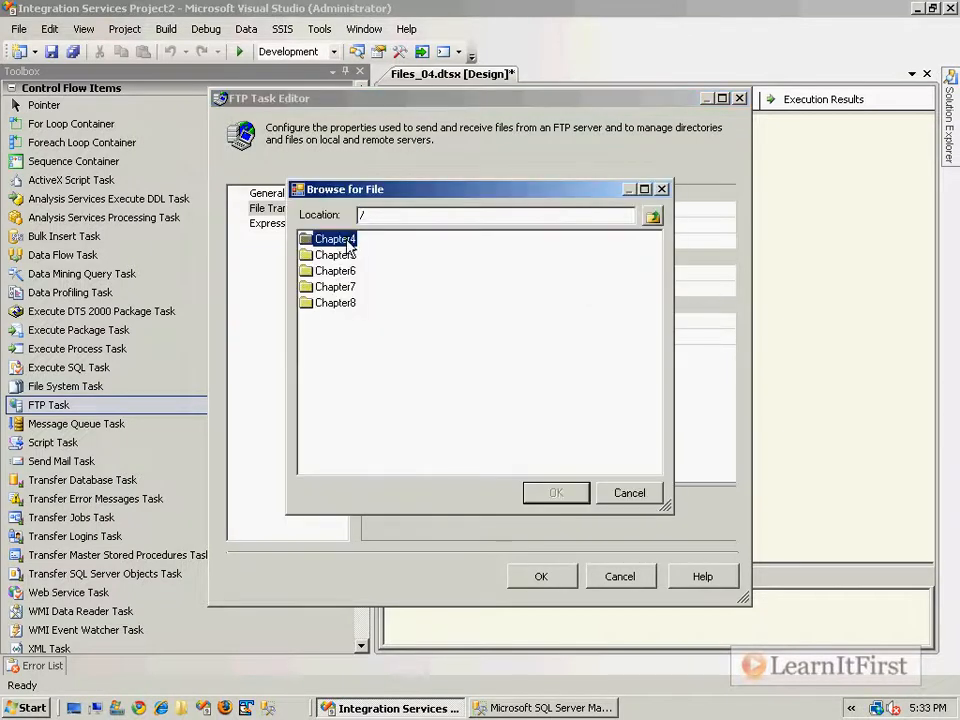
pyautogui.doubleClick(348, 243)
pyautogui.doubleClick(342, 239)
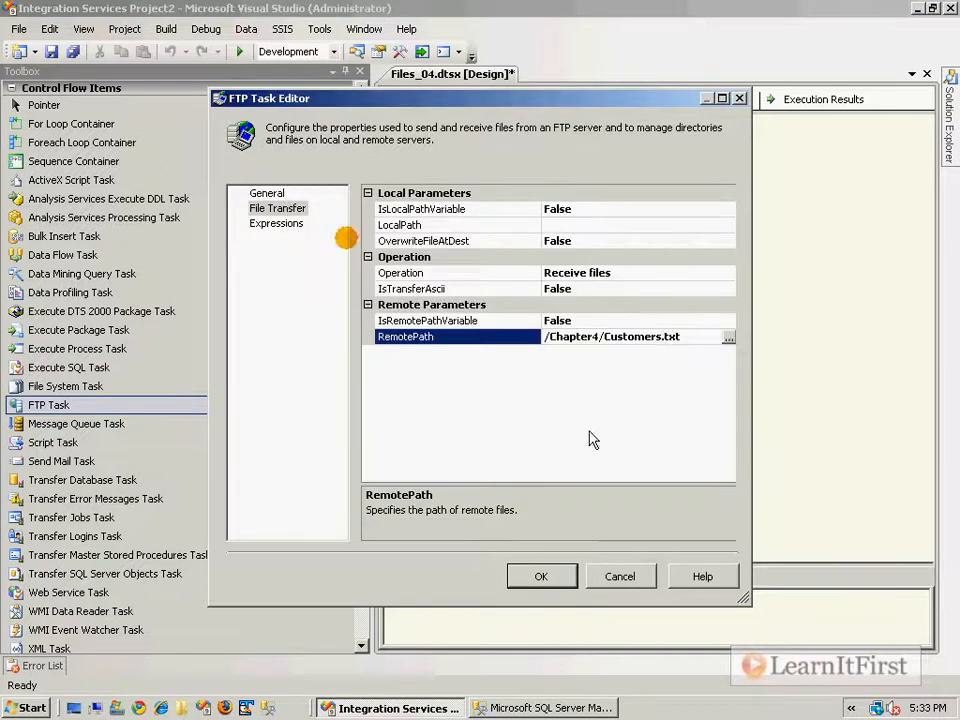
# - Set the local path to a new c:\ folder connection, accept the task, and save the package
pyautogui.click(606, 225)
pyautogui.click(728, 225)
pyautogui.click(580, 241)
pyautogui.click(471, 361)
pyautogui.write('c:\\')
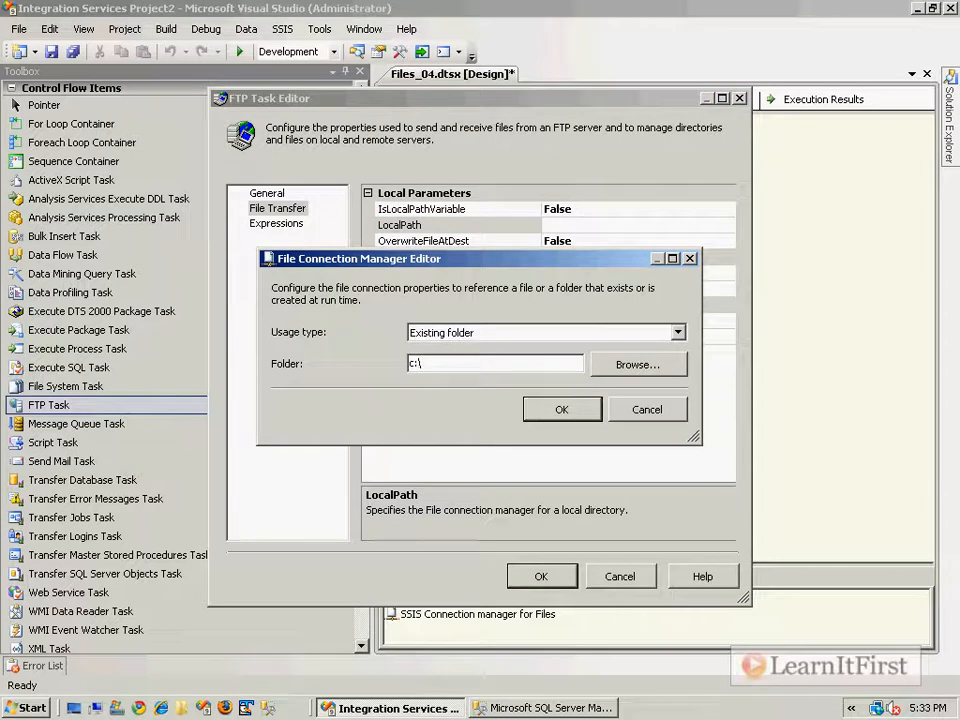
pyautogui.press('Return')
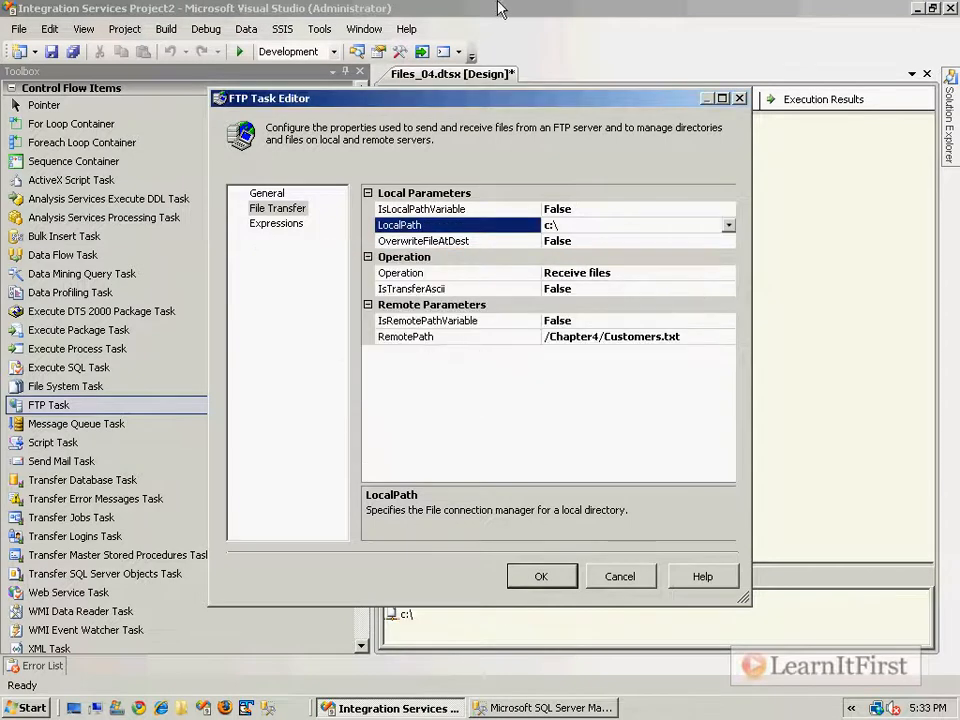
pyautogui.click(540, 575)
pyautogui.click(529, 428)
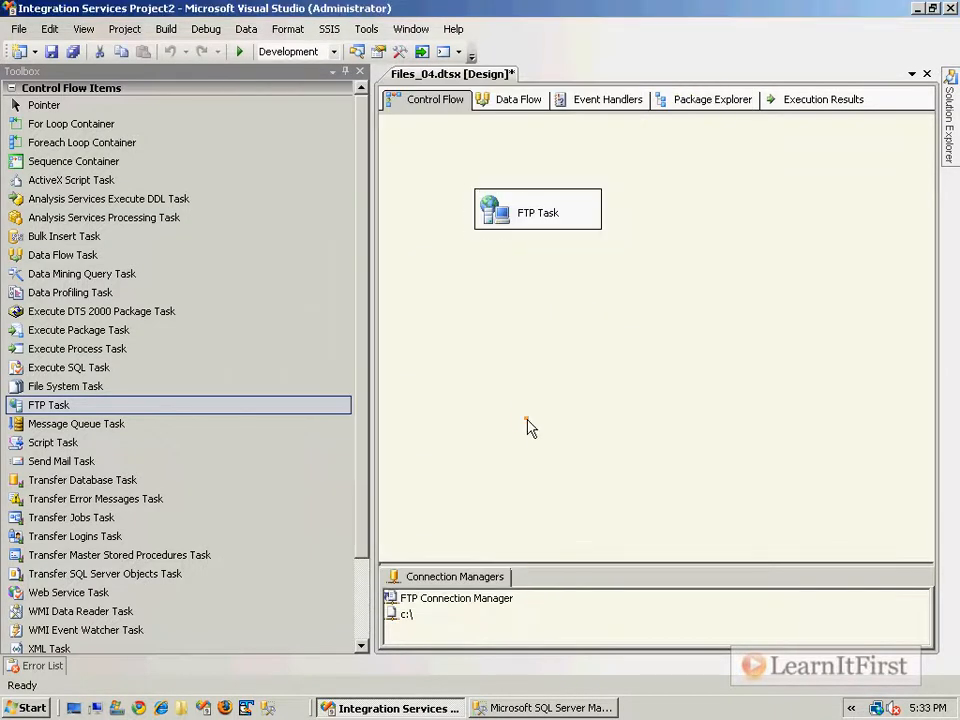
pyautogui.hotkey('ctrl', 's')
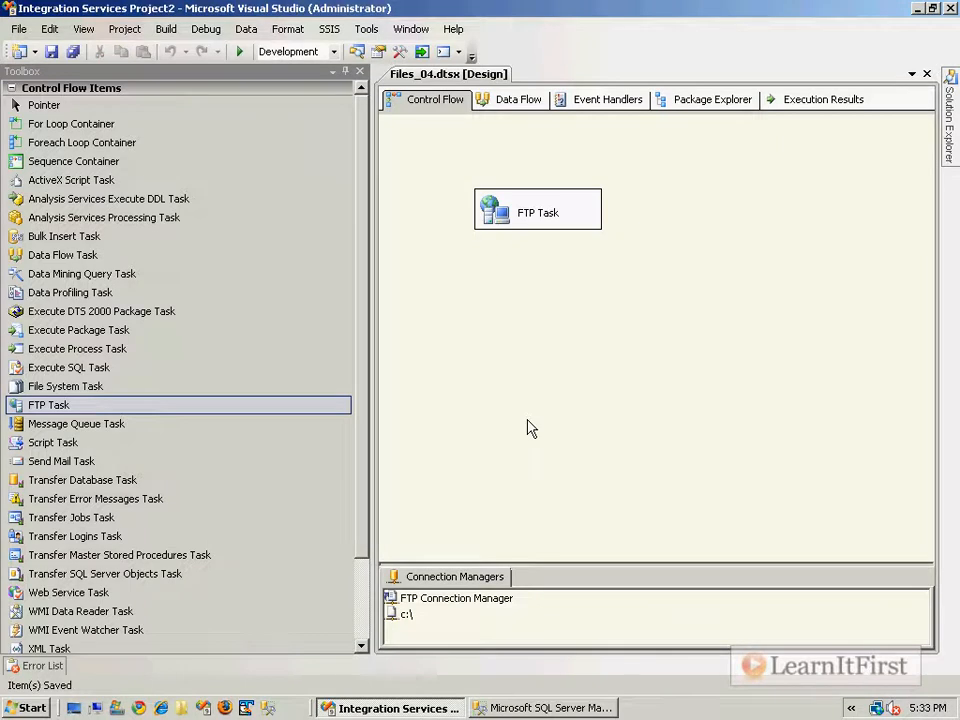
# - Add an Execute Process Task linked after the FTP Task; rename them 'Download to C' and 'Zip it up'
pyautogui.moveTo(45, 350); pyautogui.dragTo(538, 284)
pyautogui.click(529, 220)
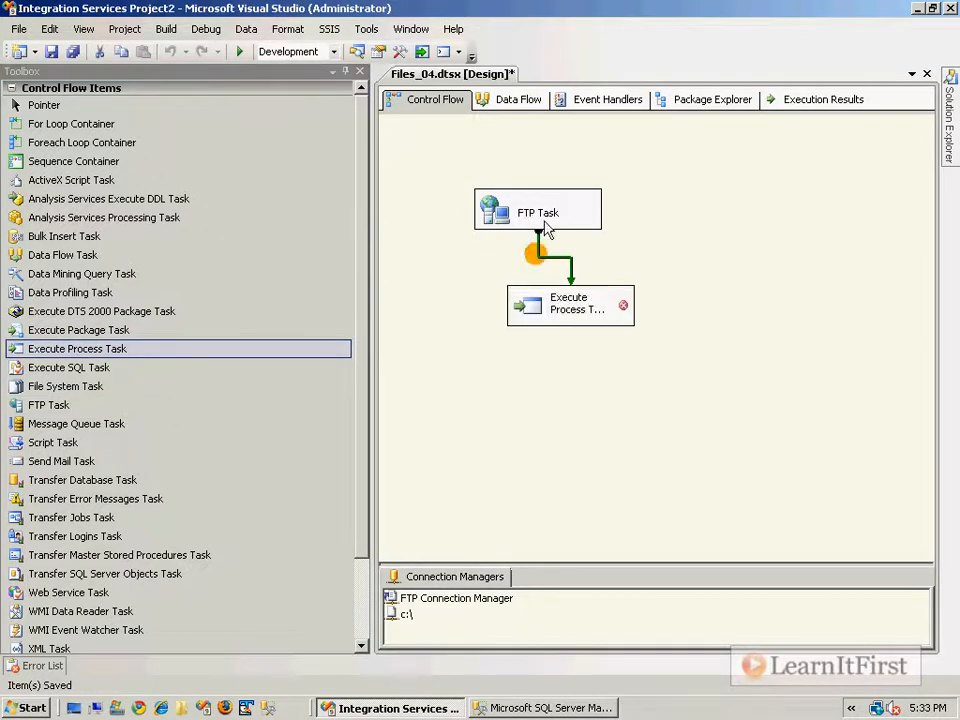
pyautogui.click(545, 216)
pyautogui.click(542, 208)
pyautogui.write('Download to C')
pyautogui.click(570, 310)
pyautogui.click(578, 298)
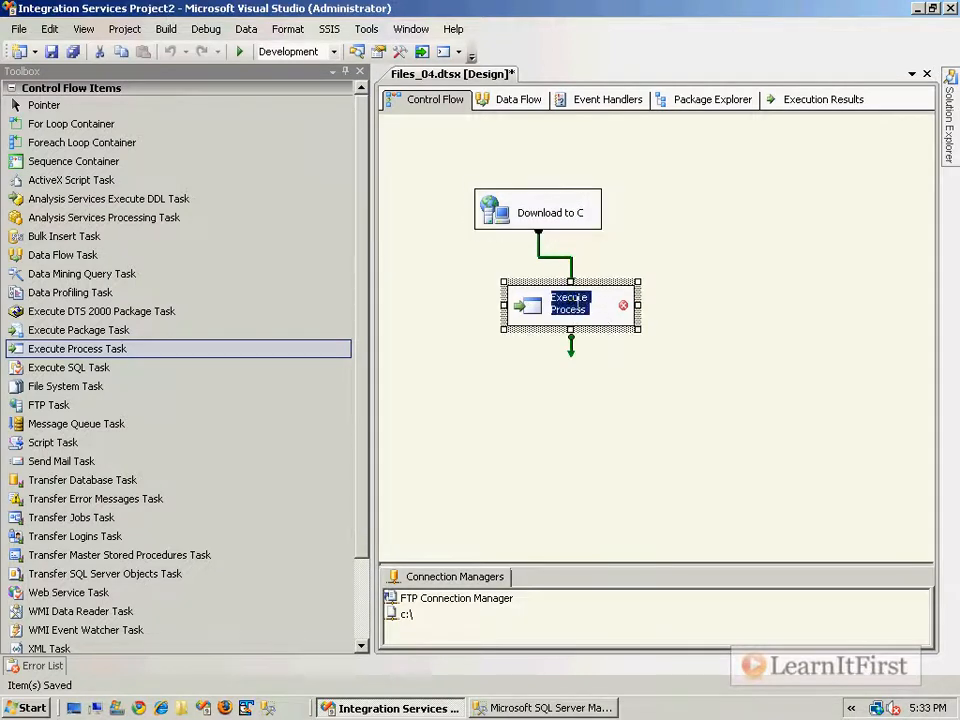
pyautogui.write('Zip it up')
pyautogui.press('Return')
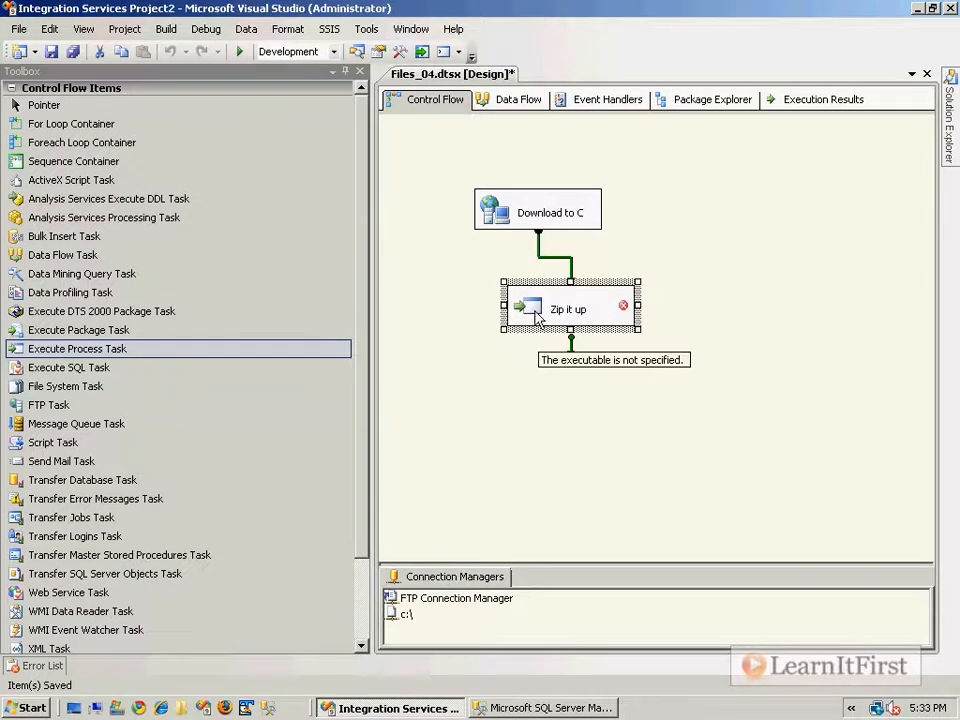
# - Set Zip it up to run 7-Zip's 7z.exe with arguments a C:\Customers.zip C:\Customers.txt
pyautogui.doubleClick(536, 318)
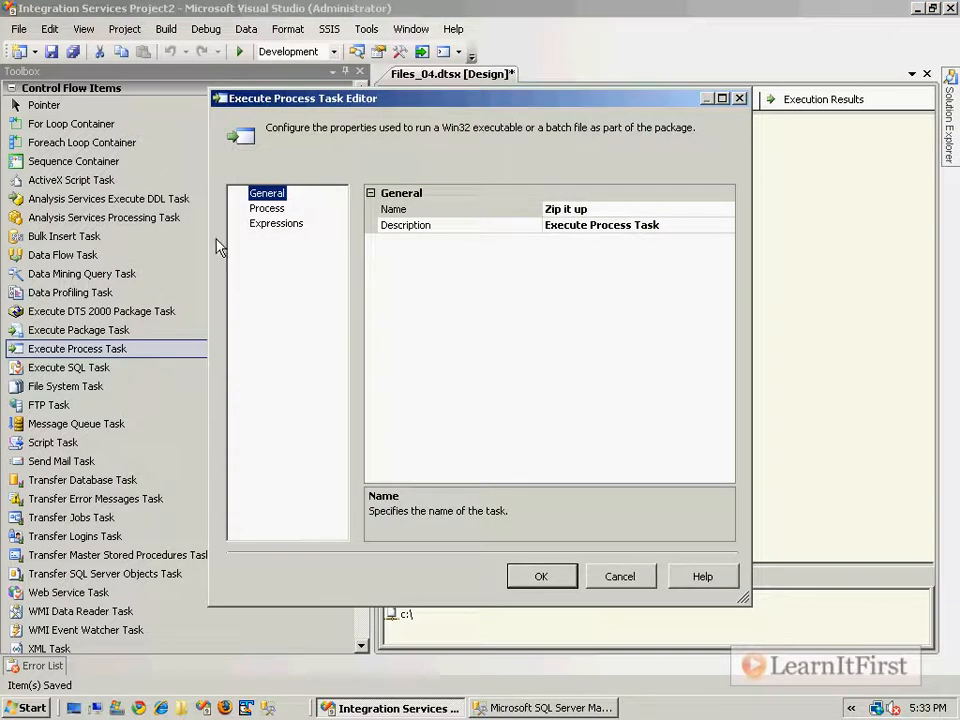
pyautogui.click(268, 209)
pyautogui.click(572, 225)
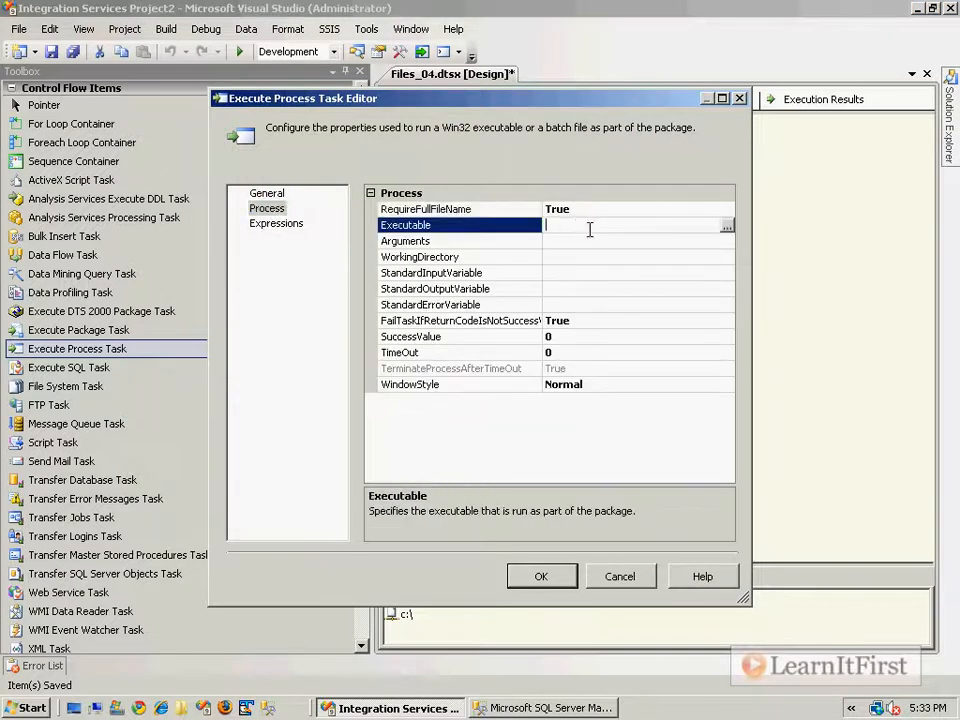
pyautogui.click(727, 228)
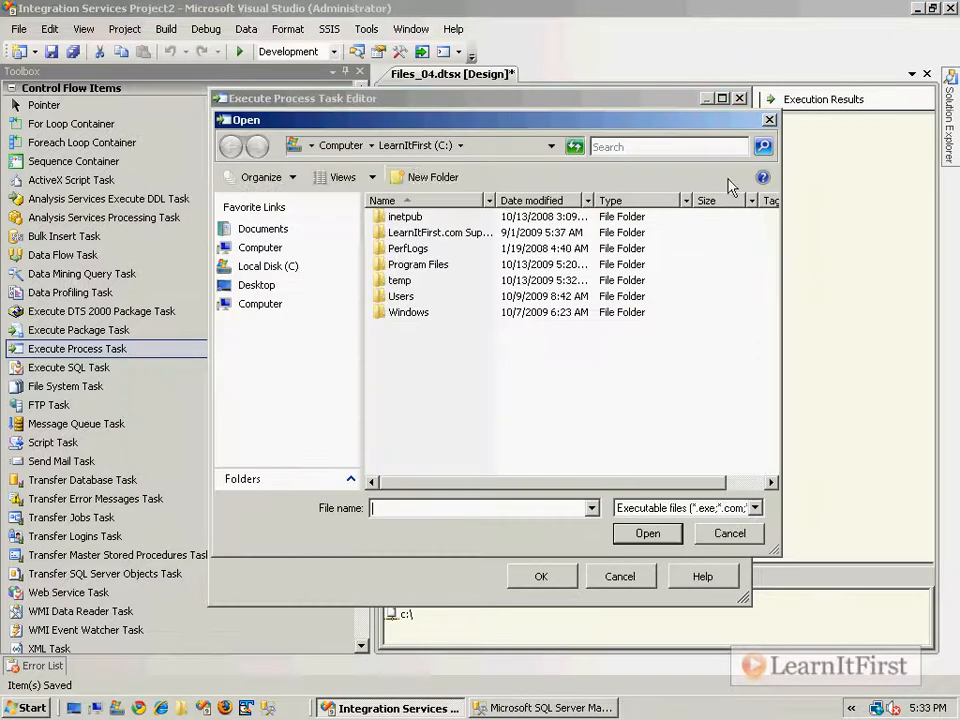
pyautogui.doubleClick(420, 264)
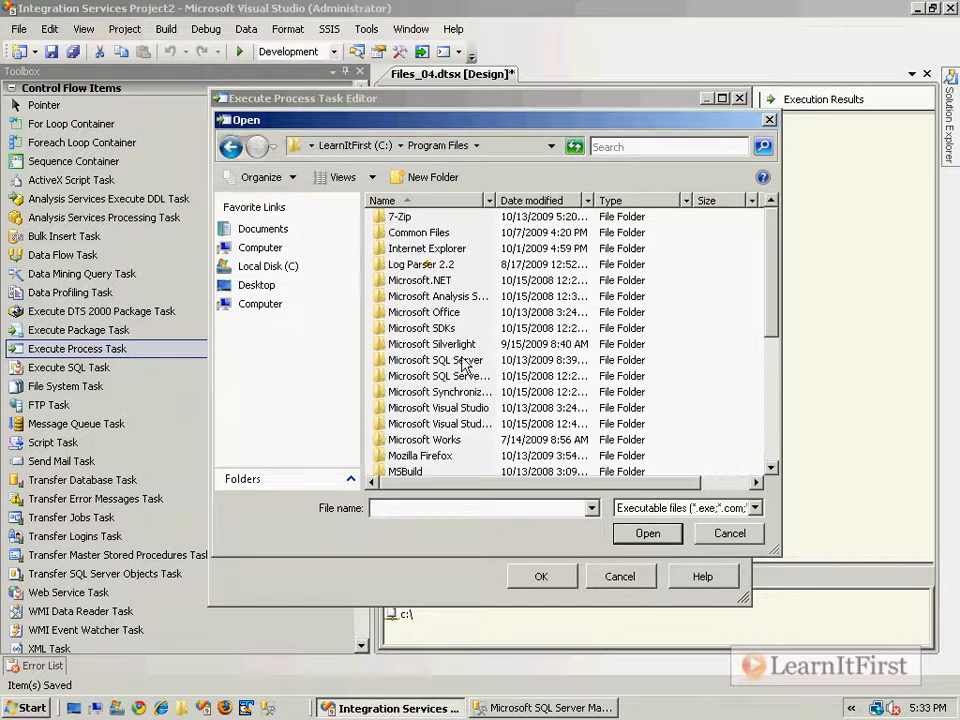
pyautogui.doubleClick(385, 216)
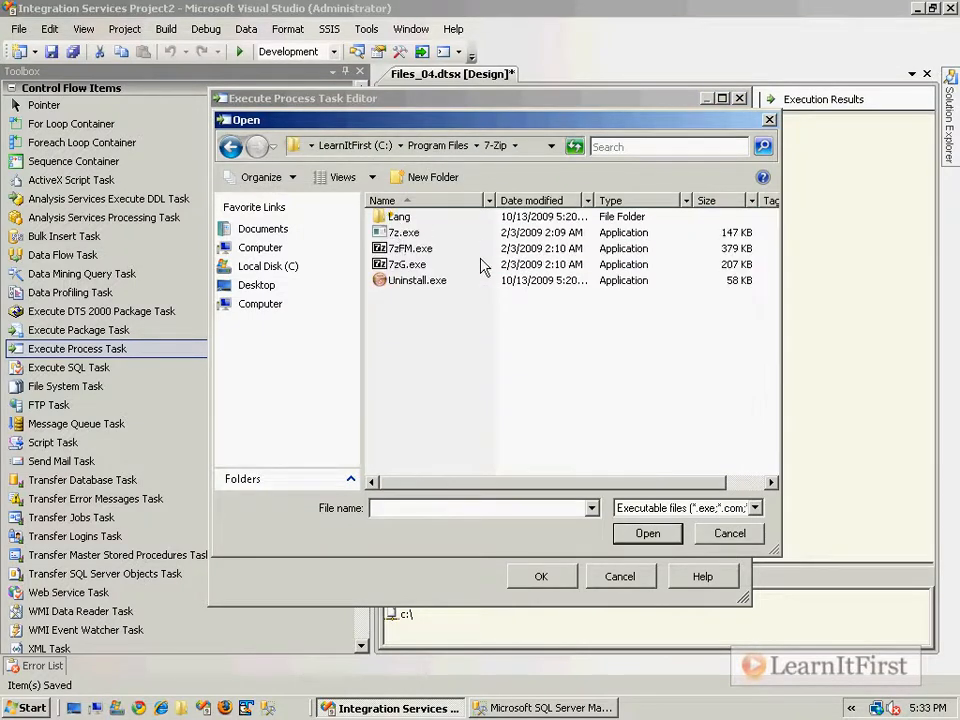
pyautogui.doubleClick(401, 234)
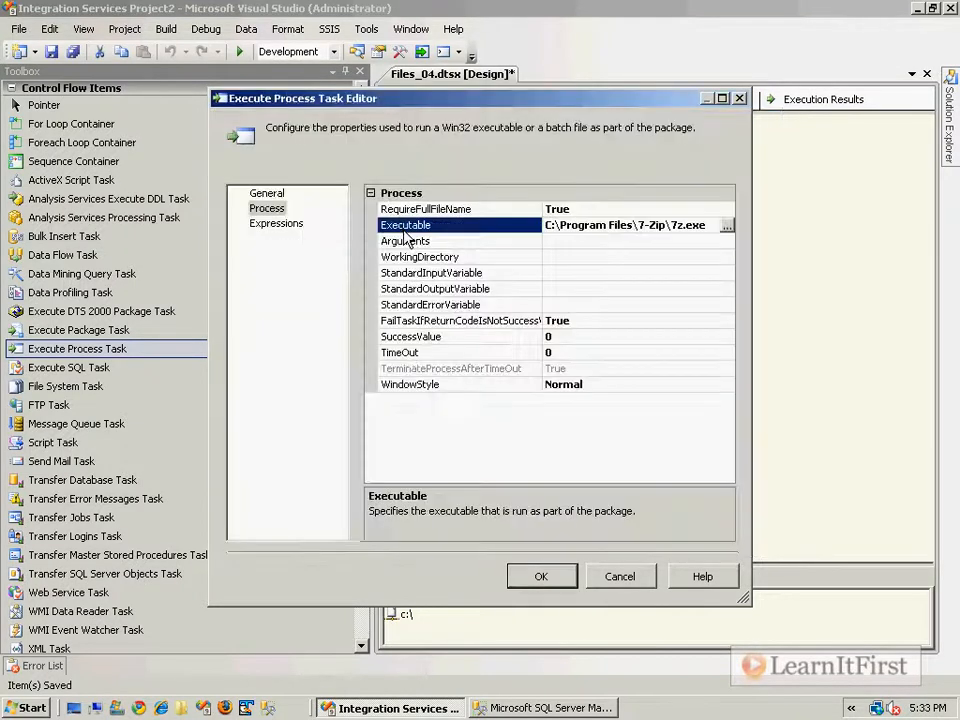
pyautogui.click(579, 241)
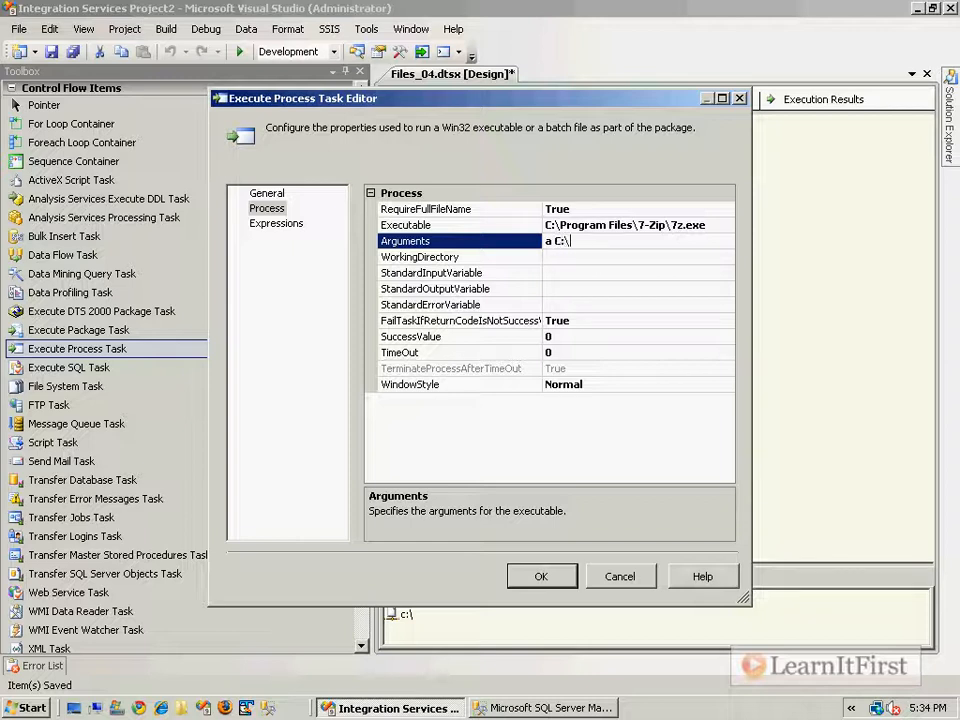
pyautogui.write('stomers')
pyautogui.write('Customers.txt')
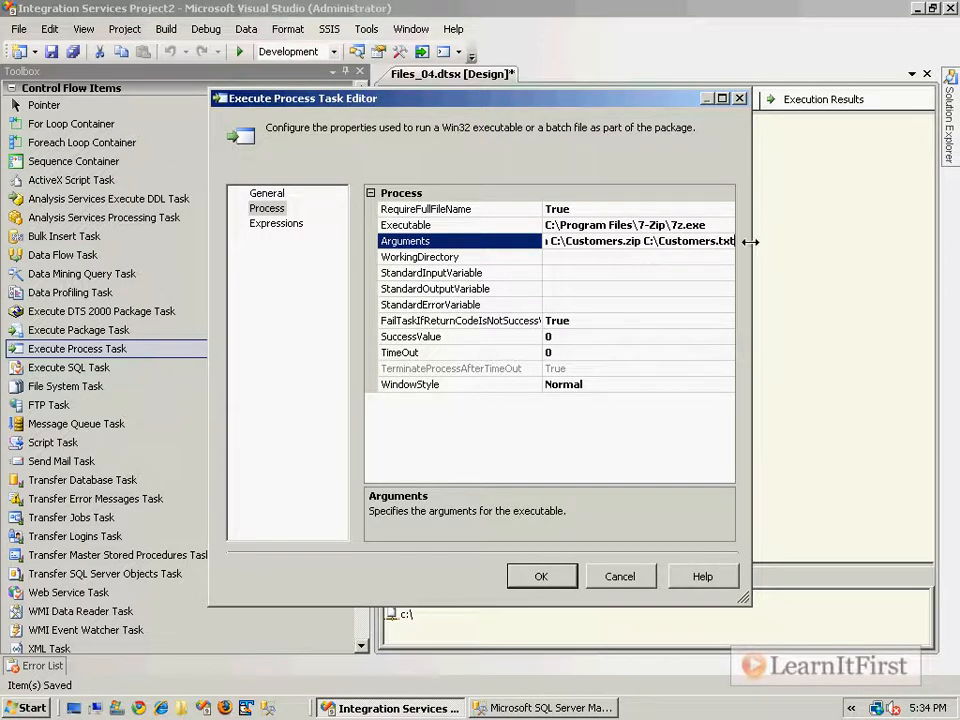
pyautogui.moveTo(750, 242); pyautogui.dragTo(837, 242)
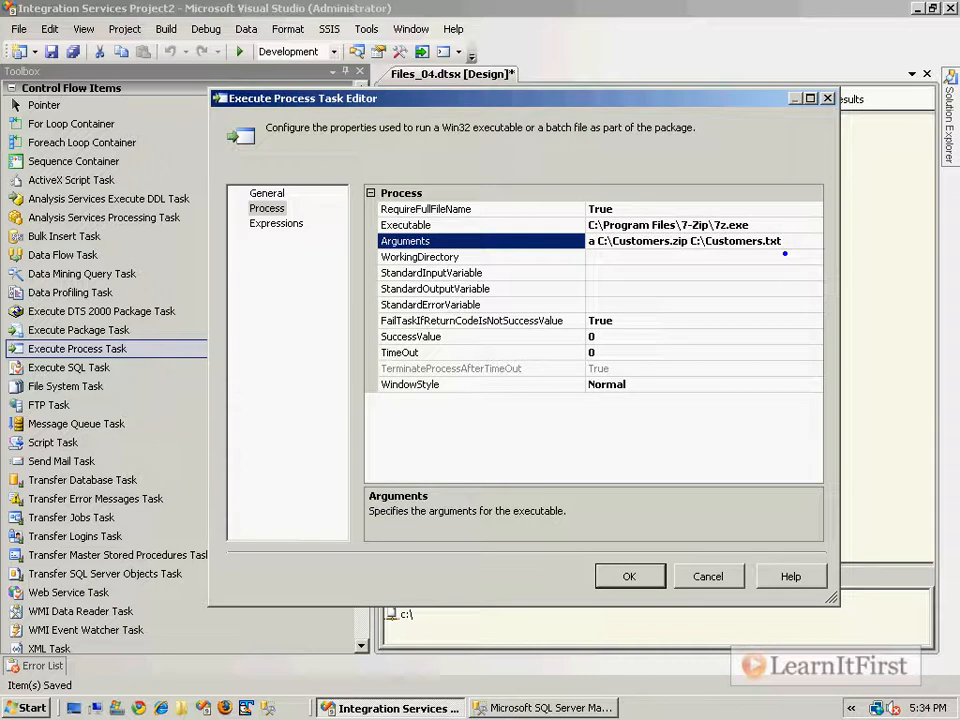
pyautogui.click(816, 256)
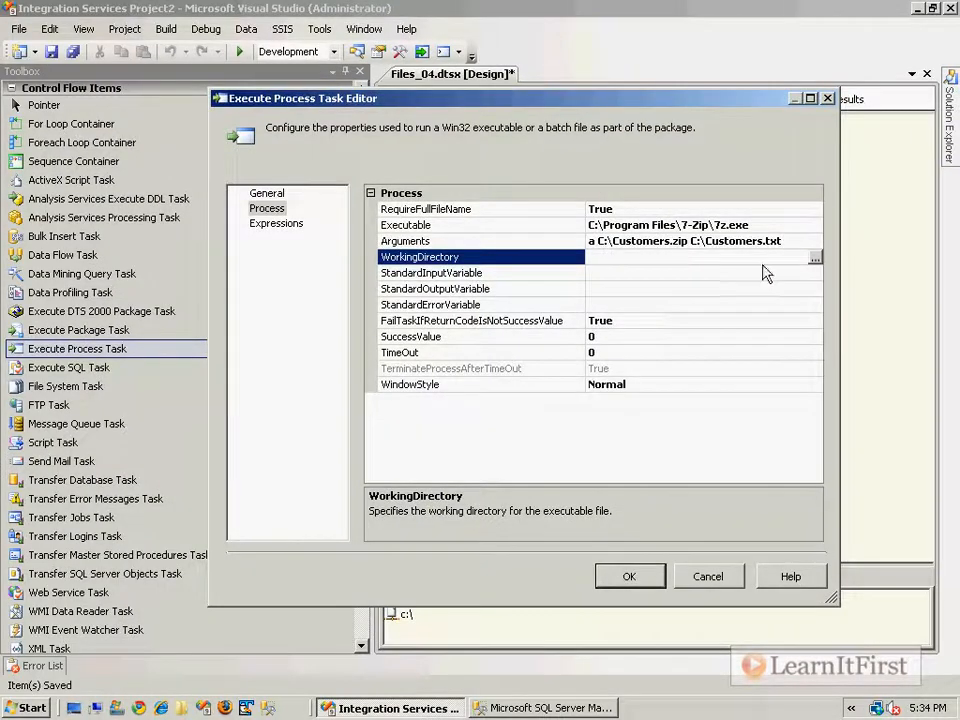
# - Send standard output to User::EPT_Output and standard error to User::EPT_Error, then close the editor
pyautogui.click(485, 390)
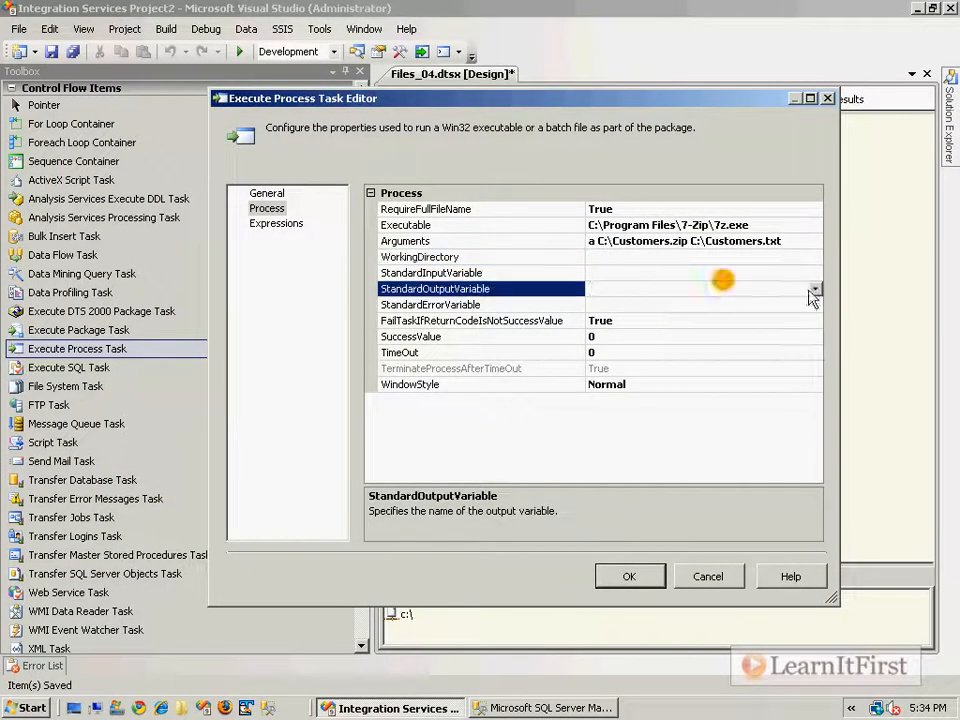
pyautogui.click(814, 289)
pyautogui.click(672, 351)
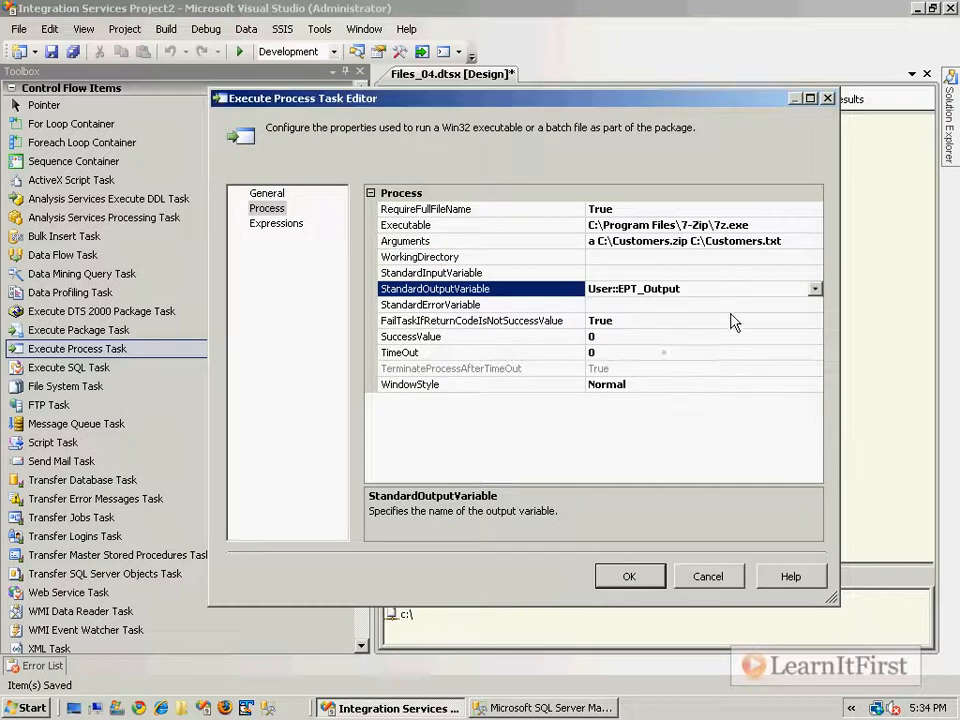
pyautogui.click(814, 304)
pyautogui.click(814, 304)
pyautogui.click(668, 346)
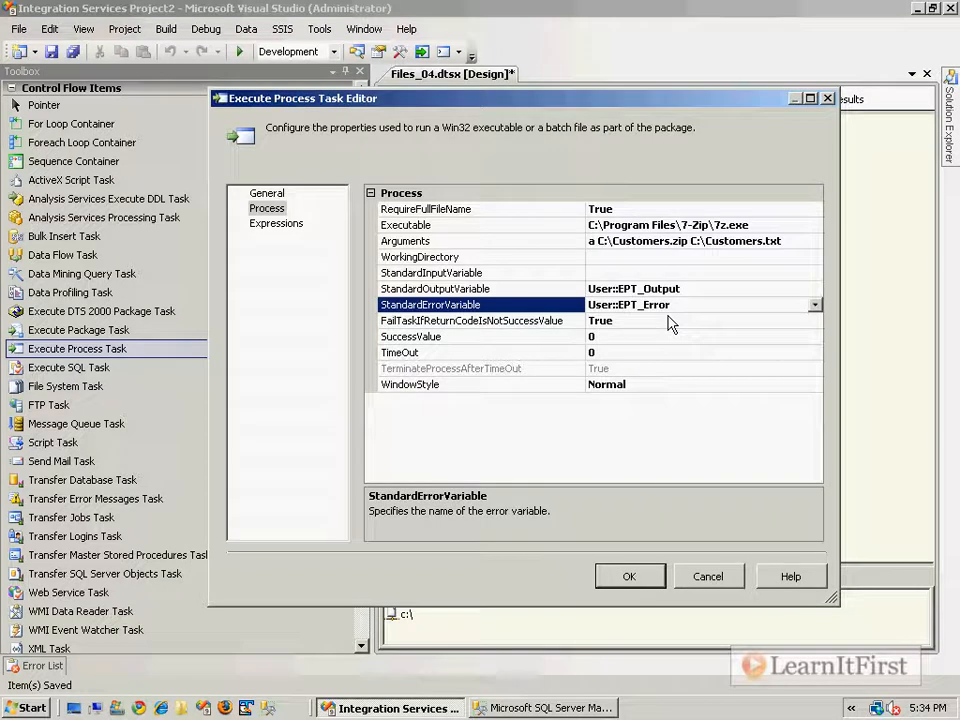
pyautogui.click(630, 578)
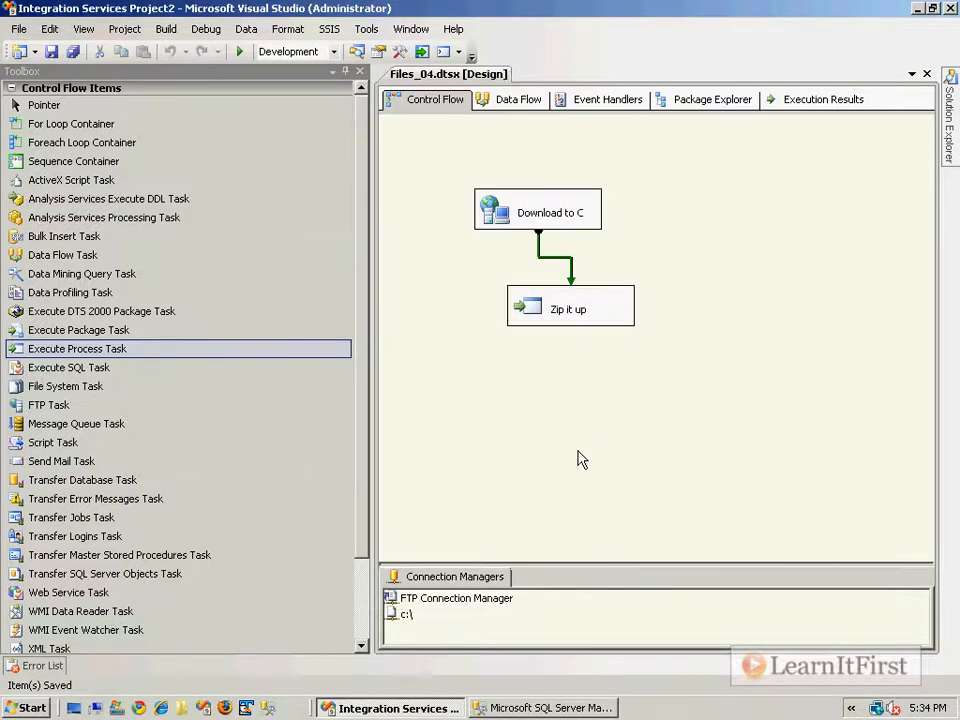
# - Run the package, check C:\ and the FTP receive-files error, then return to design mode
pyautogui.press('F5')
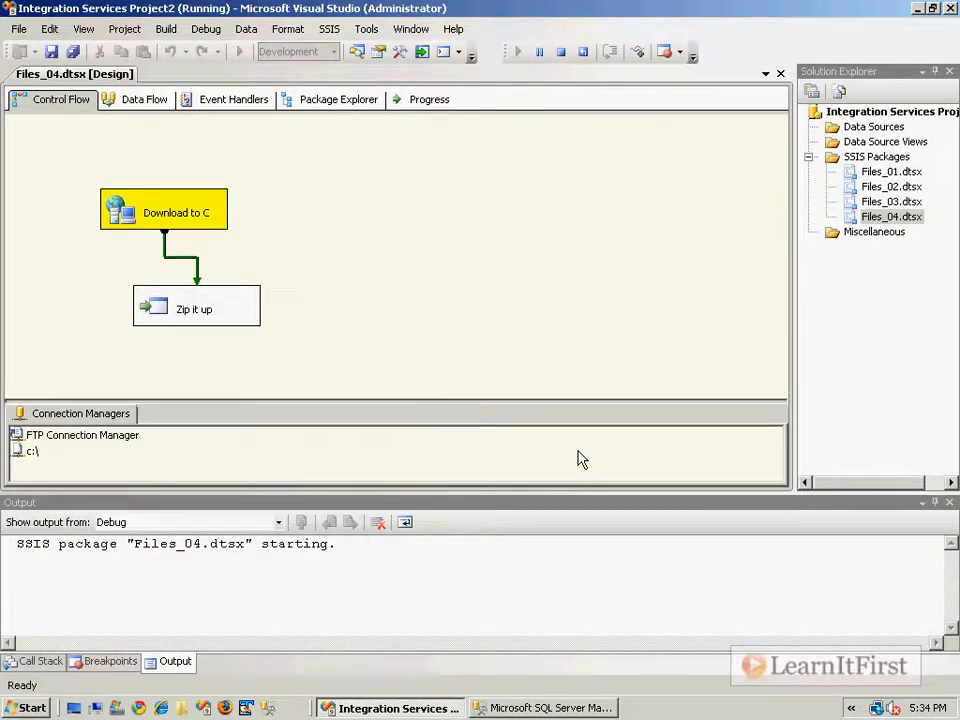
pyautogui.click(95, 708)
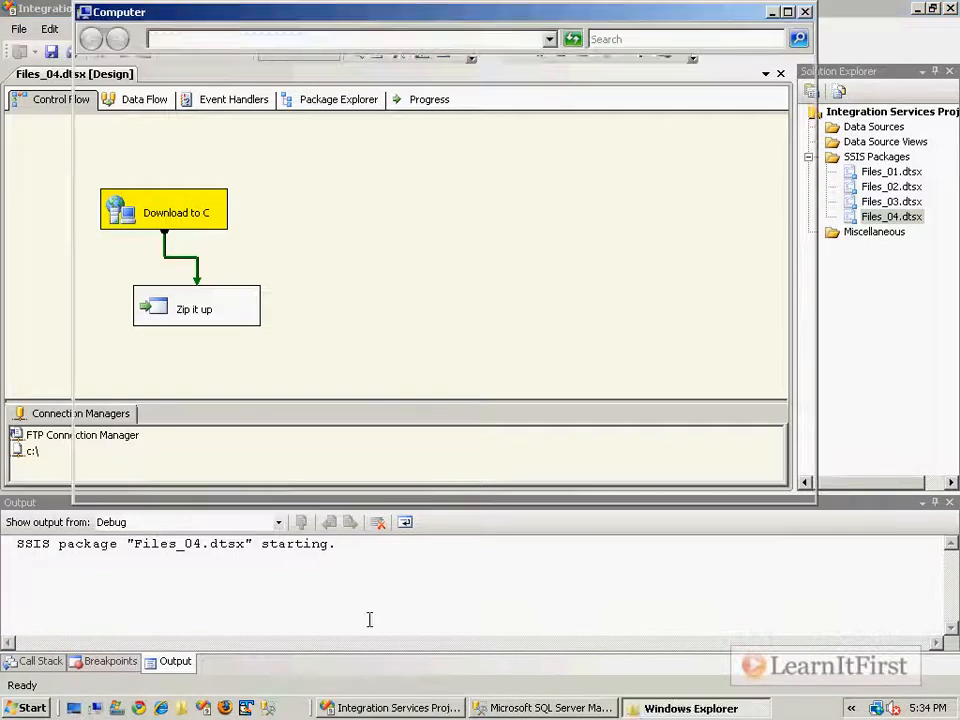
pyautogui.doubleClick(311, 152)
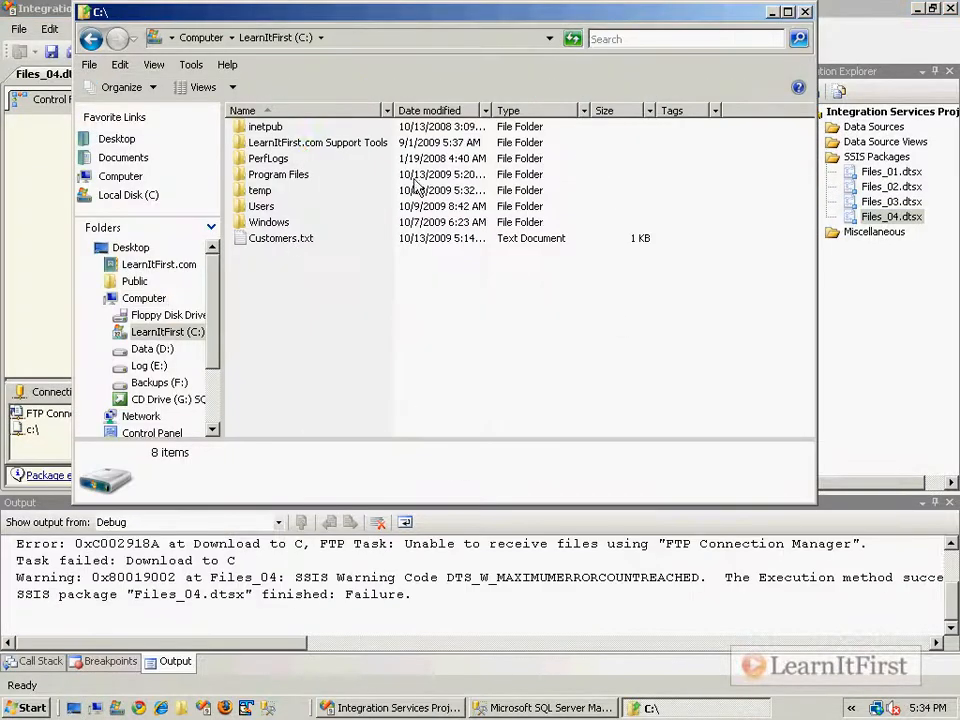
pyautogui.moveTo(405, 546); pyautogui.dragTo(860, 545)
pyautogui.click(283, 561)
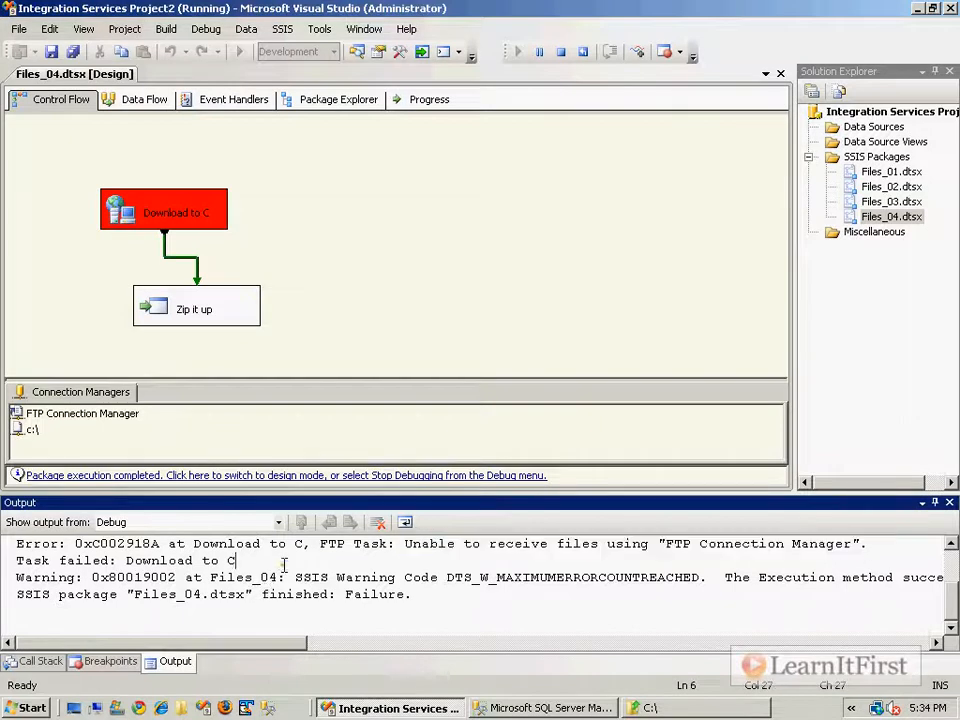
pyautogui.click(660, 709)
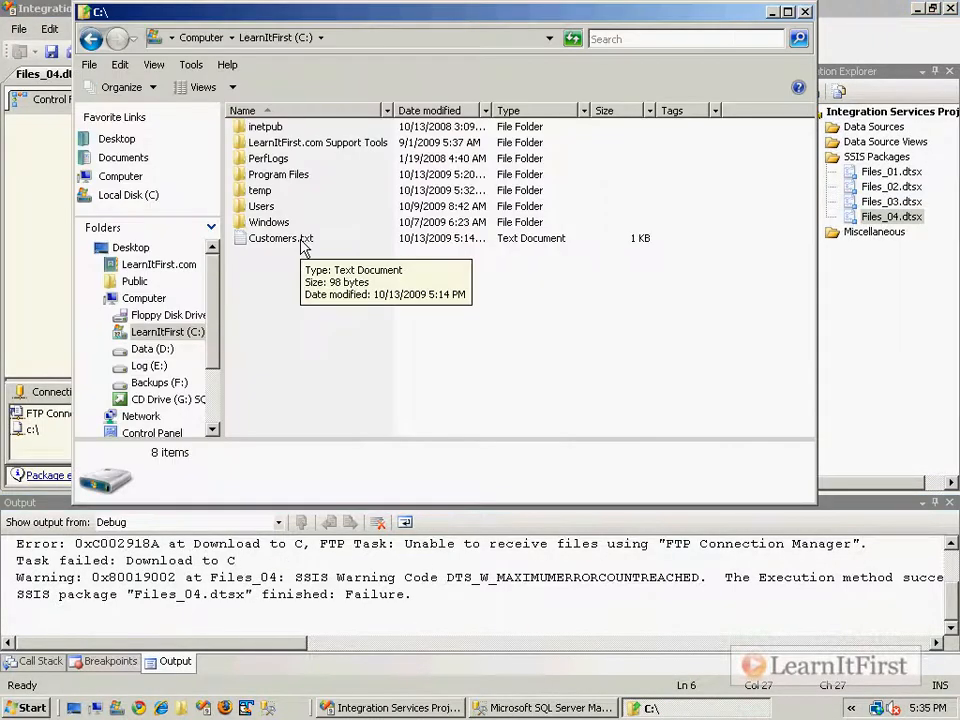
pyautogui.click(42, 188)
pyautogui.click(188, 476)
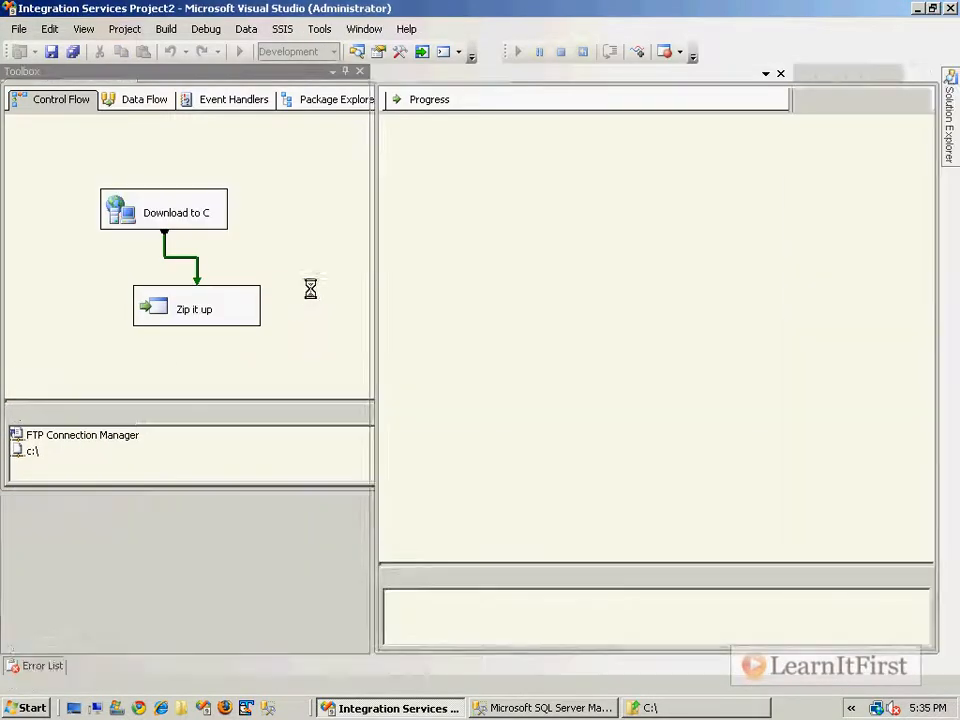
# - Set Download to C's OverwriteFileAtDest to True and close the task editor
pyautogui.doubleClick(495, 220)
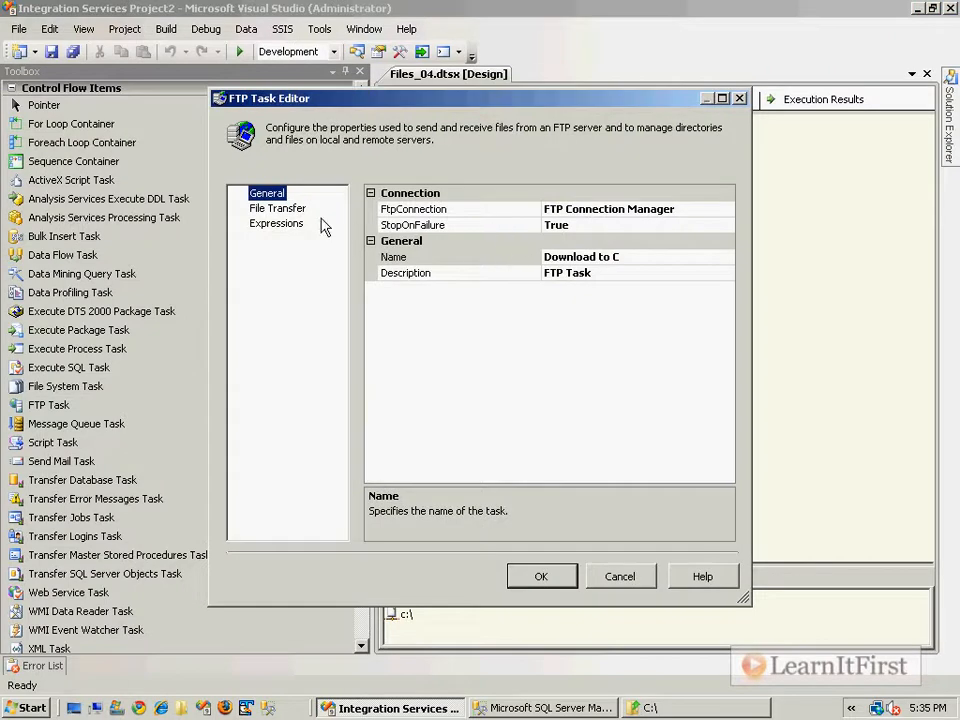
pyautogui.click(277, 208)
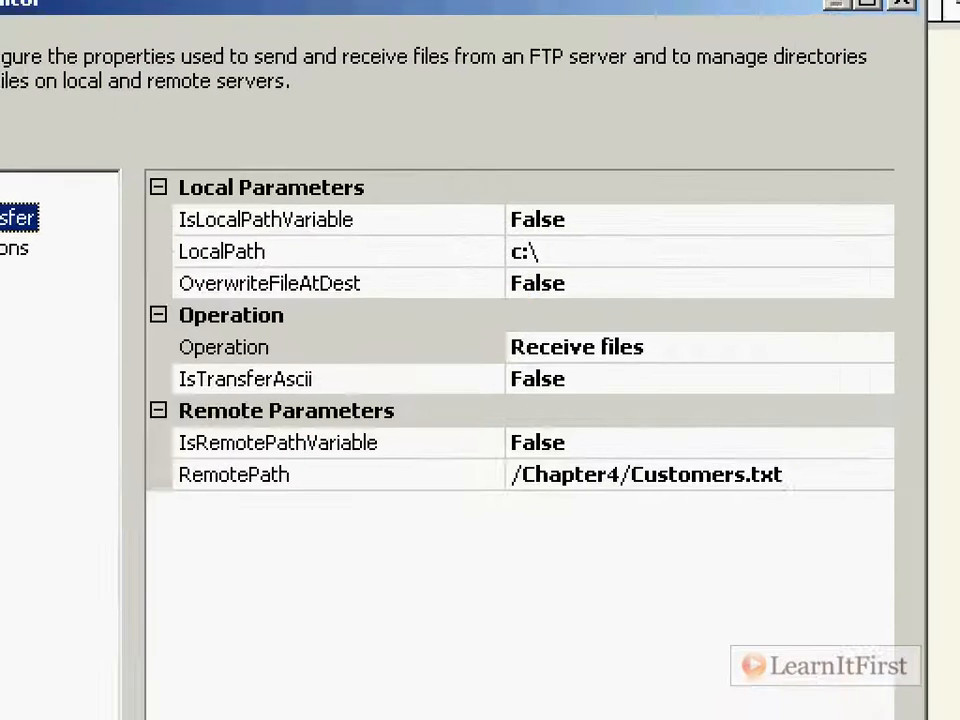
pyautogui.moveTo(465, 264)
pyautogui.mouseDown()
pyautogui.moveTo(654, 311)
pyautogui.moveTo(500, 266)
pyautogui.moveTo(434, 267)
pyautogui.mouseUp()
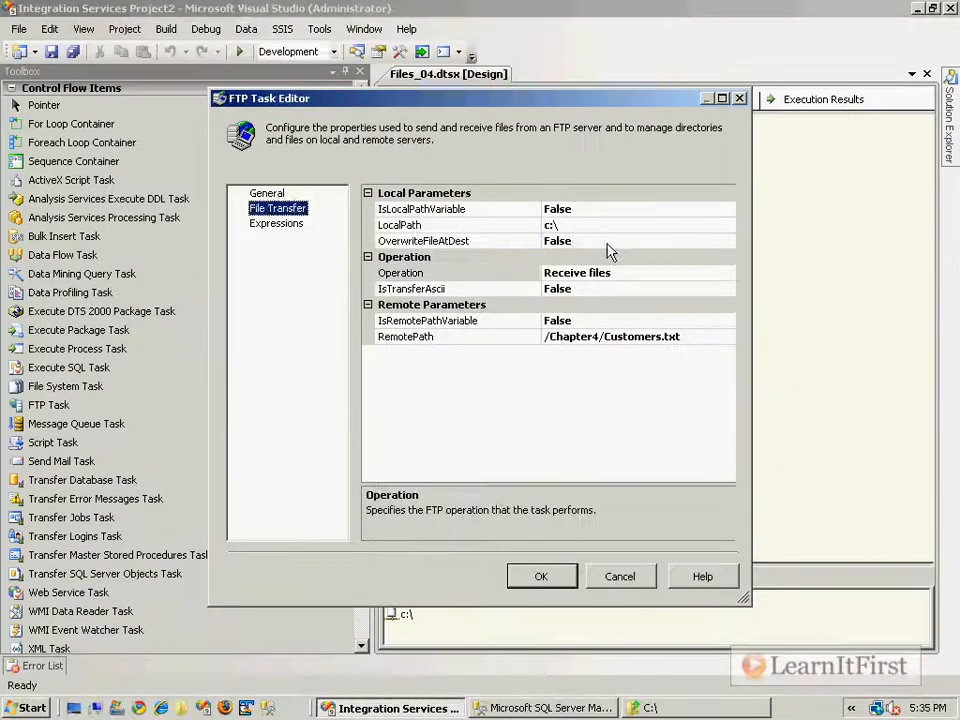
pyautogui.click(600, 240)
pyautogui.doubleClick(600, 240)
pyautogui.click(267, 193)
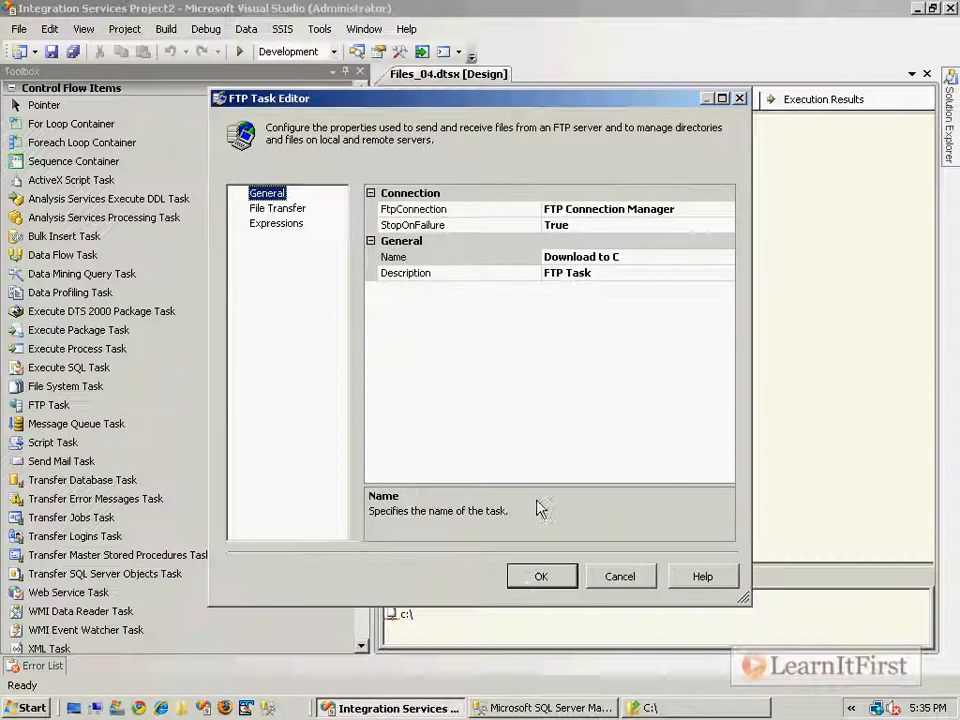
pyautogui.click(540, 577)
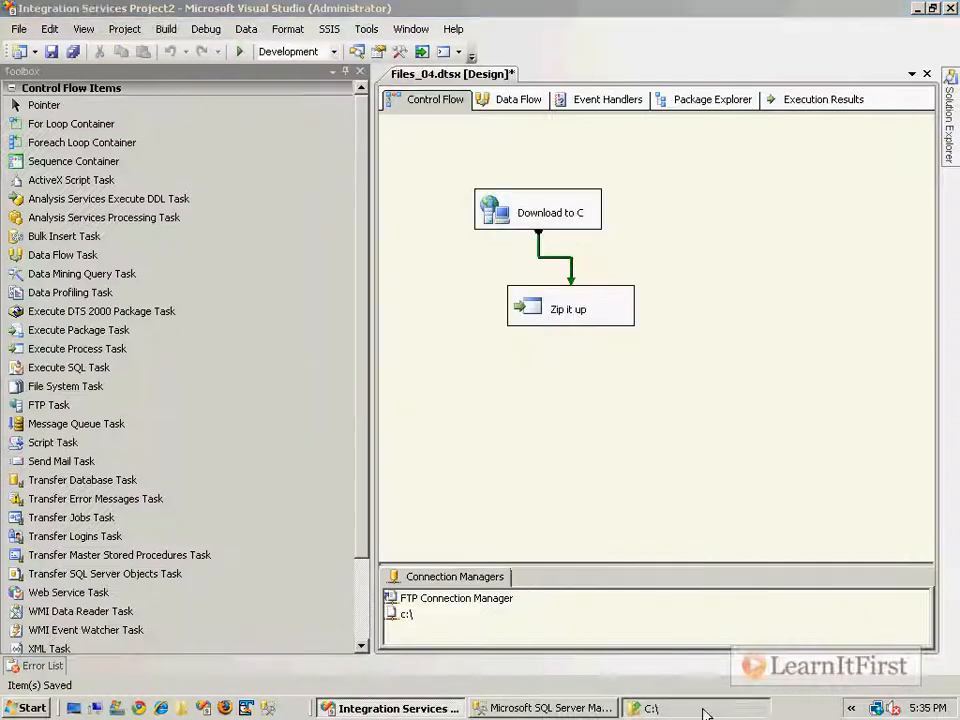
# - Delete Customers.txt from the C:\ folder
pyautogui.click(700, 708)
pyautogui.click(283, 238)
pyautogui.rightClick(252, 239)
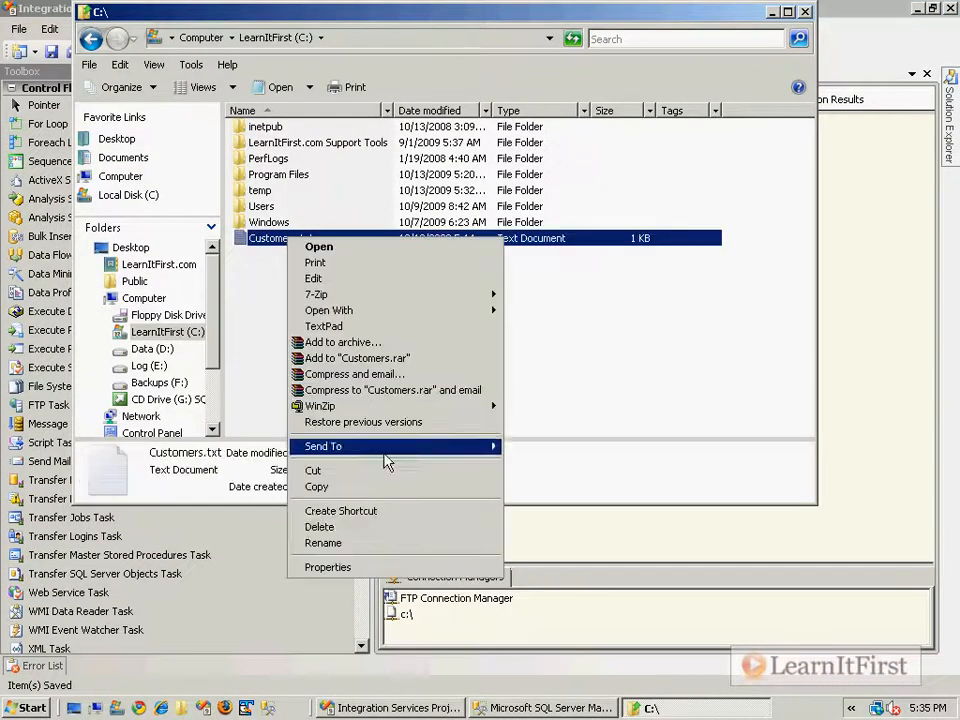
pyautogui.click(372, 527)
pyautogui.click(558, 432)
# - Rerun the package and view the C:\ folder for the new files
pyautogui.click(864, 439)
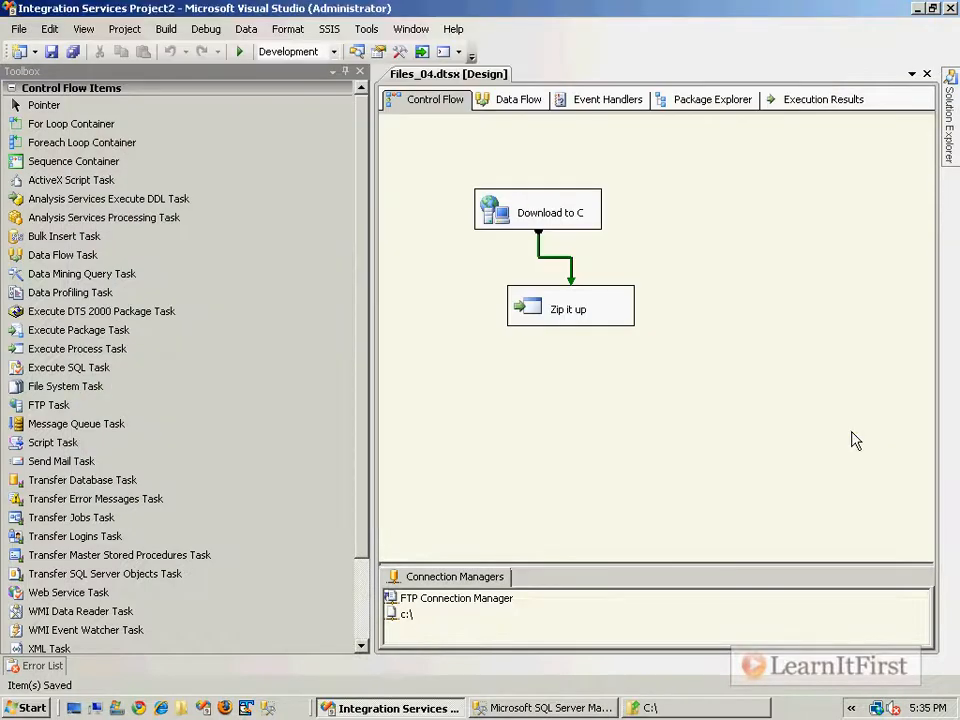
pyautogui.press('F5')
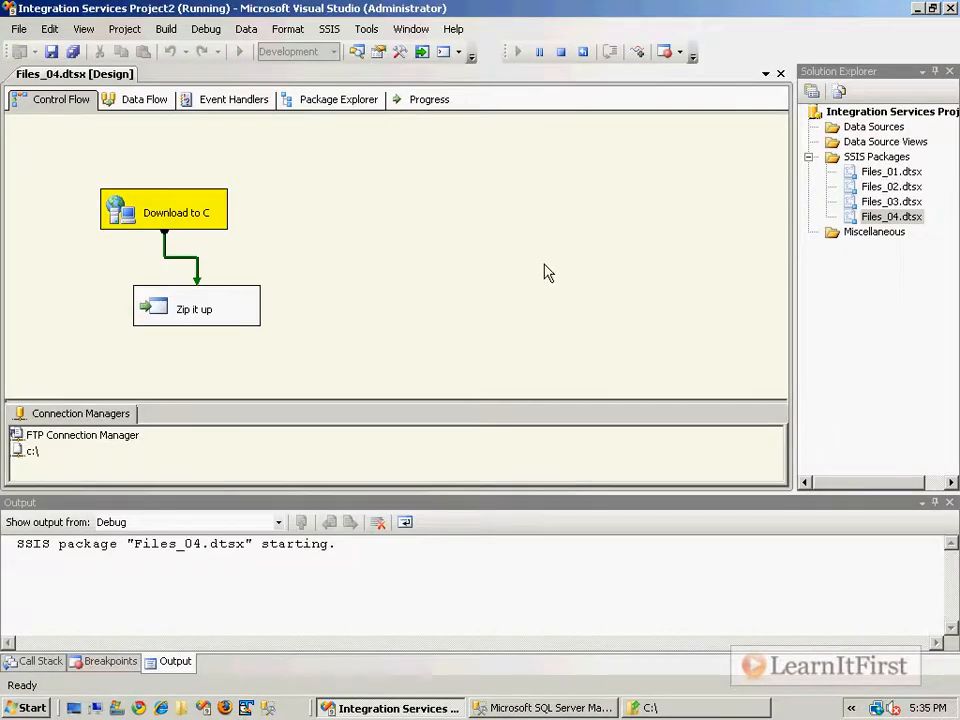
pyautogui.click(645, 708)
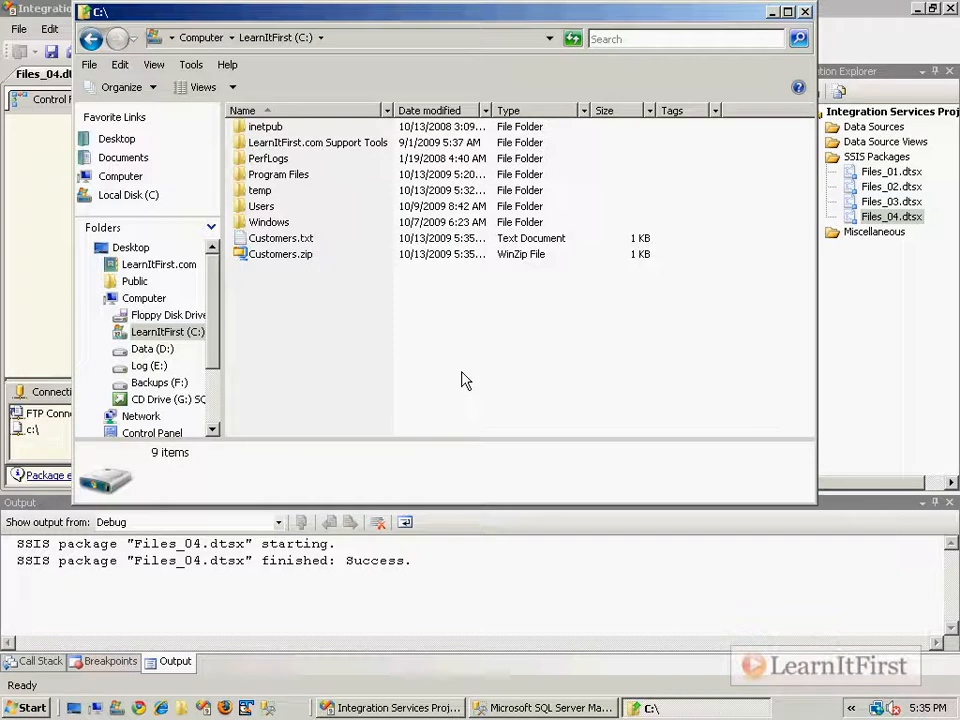
# - Open Customers.zip to confirm it holds Customers.txt, close the viewer and folder, return to design mode
pyautogui.click(305, 258)
pyautogui.doubleClick(305, 258)
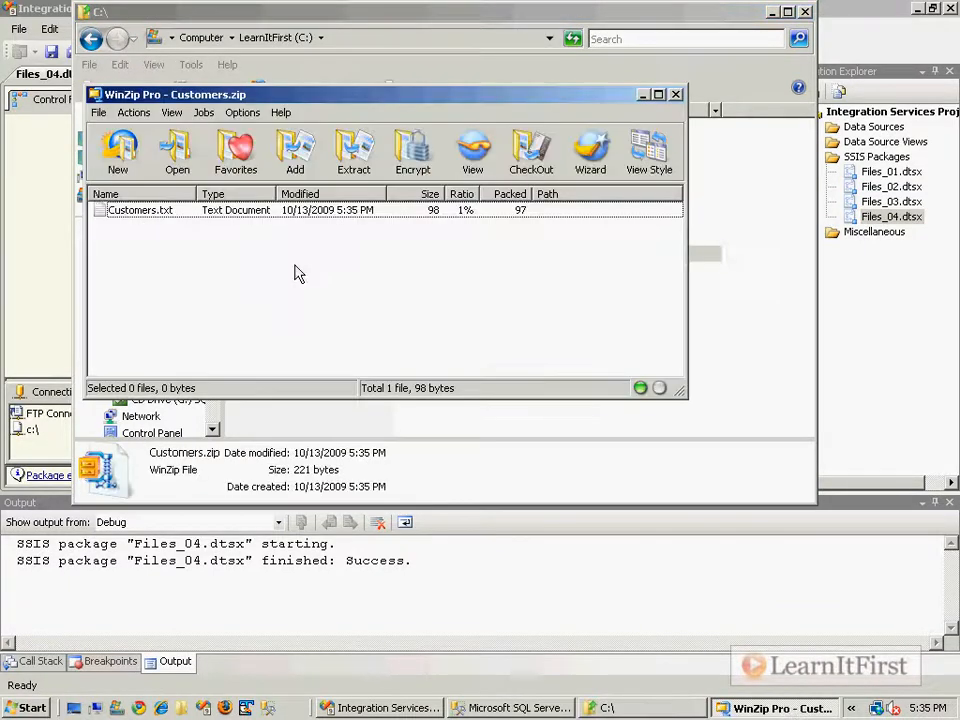
pyautogui.click(676, 95)
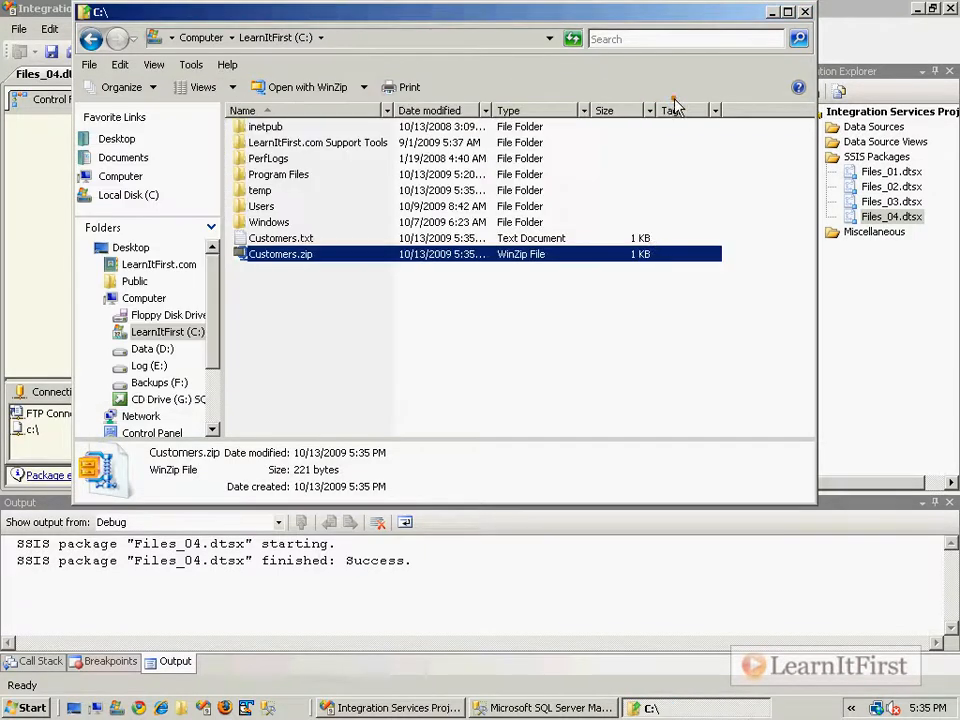
pyautogui.click(805, 12)
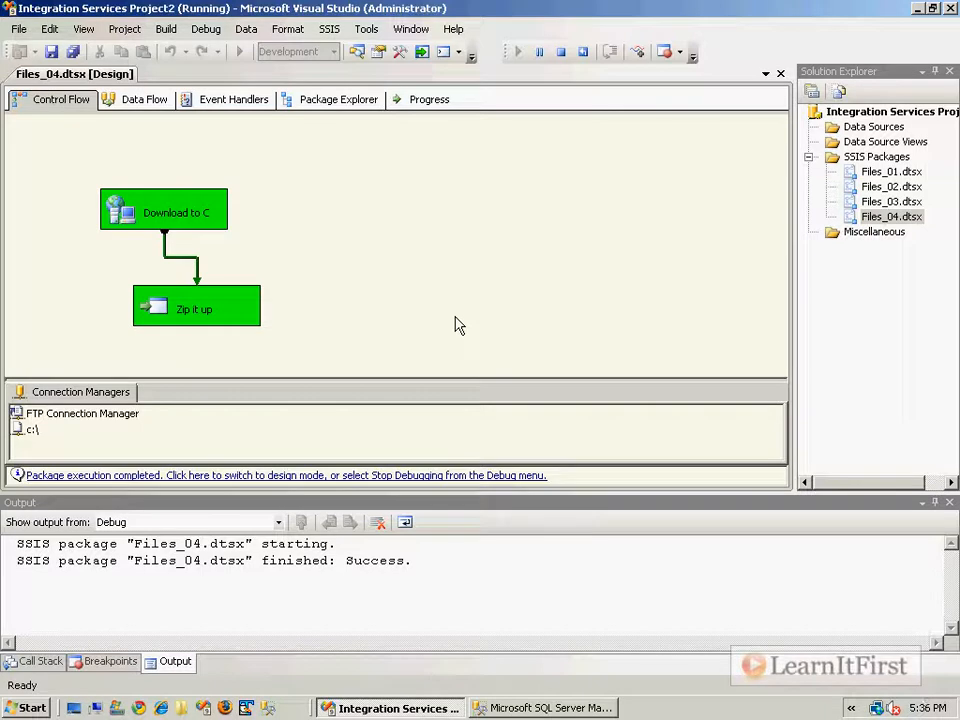
pyautogui.click(369, 474)
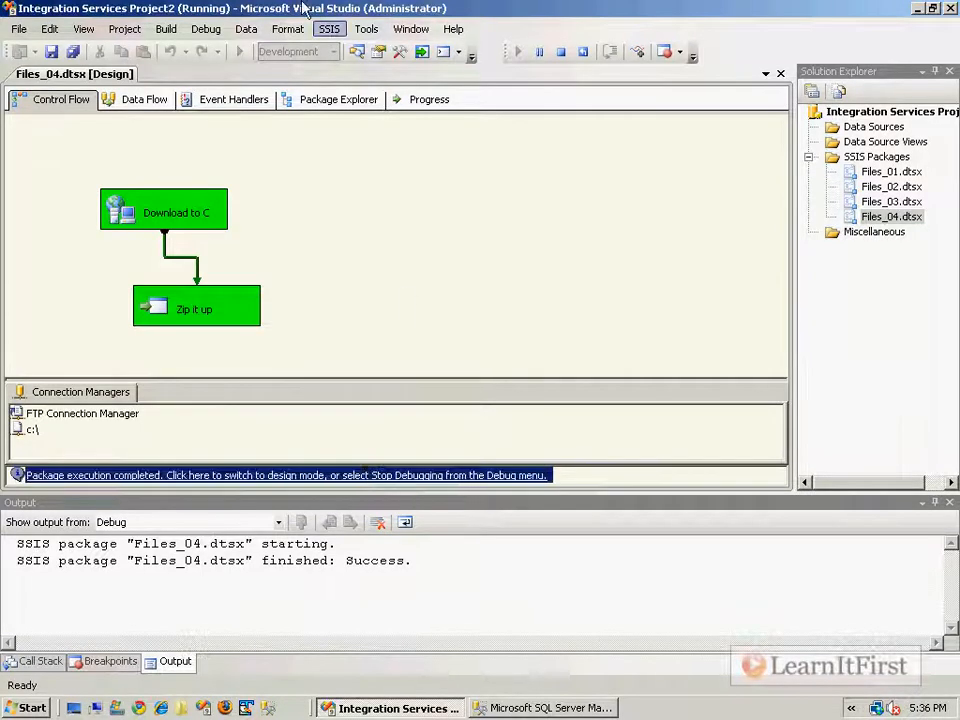